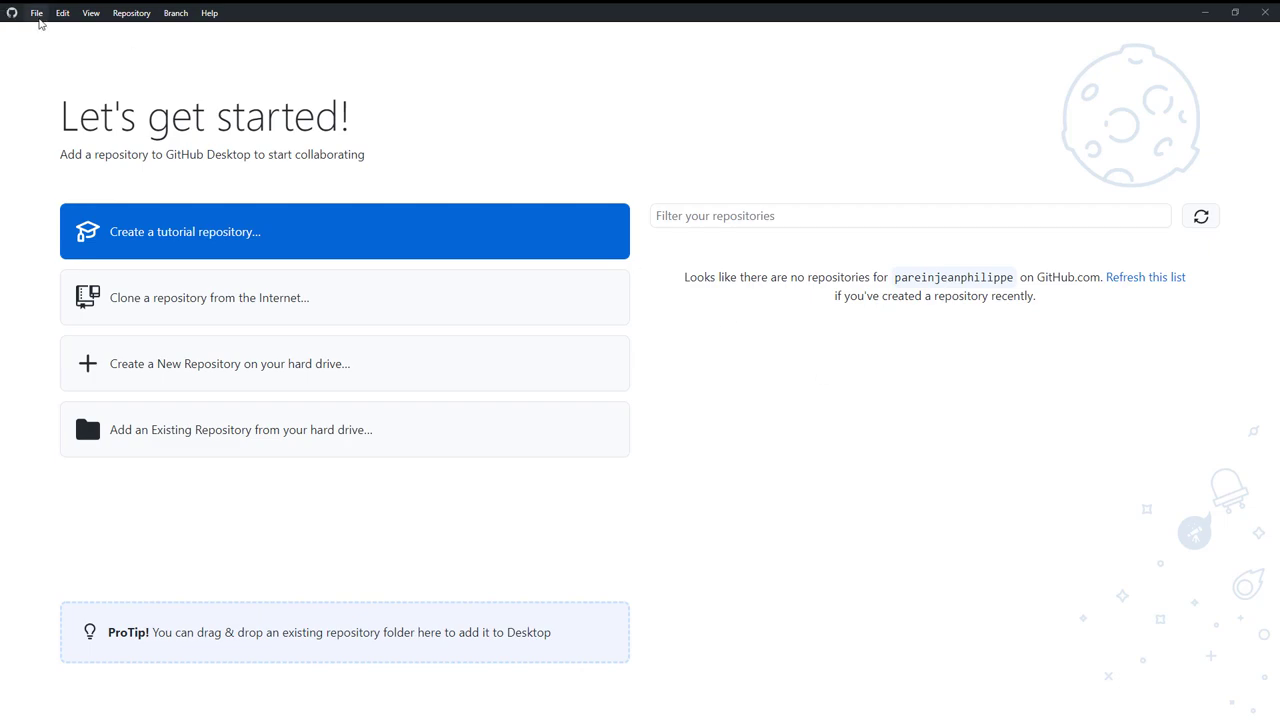
left_click(38, 16)
left_click(52, 104)
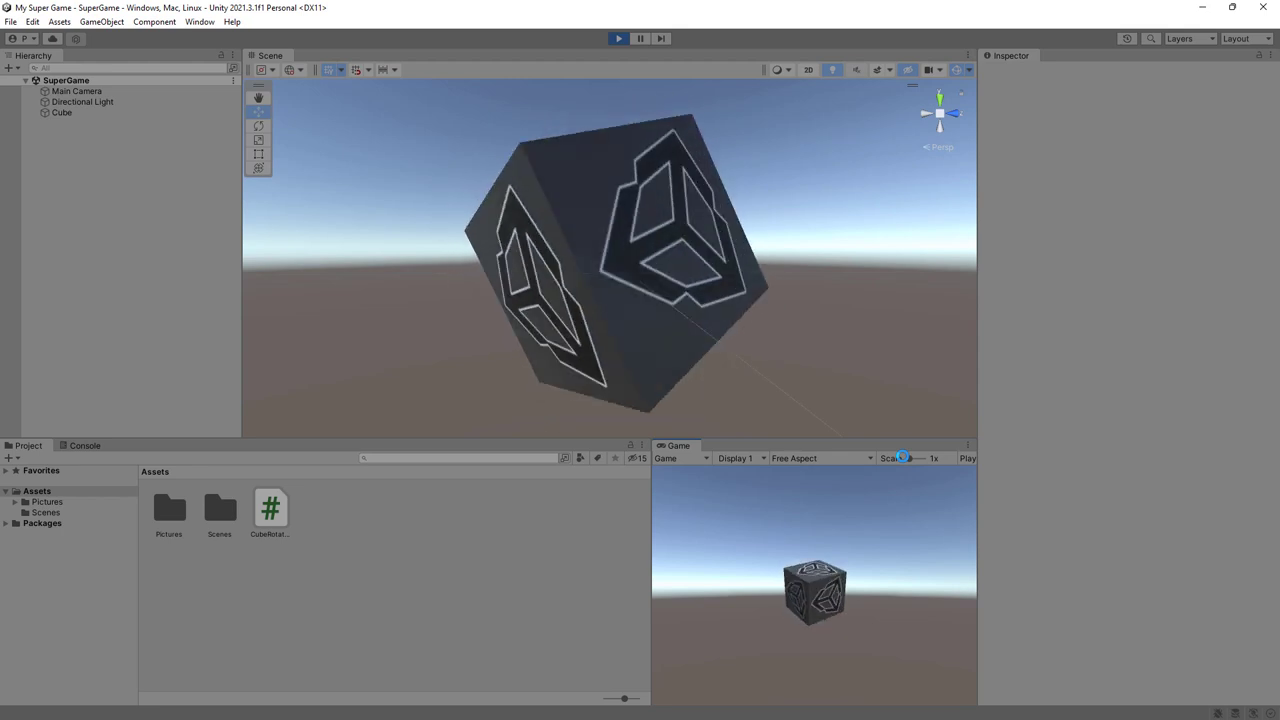
In Unity, inspect the Cube's components and the CubeRotation script, and stop the running game
left_click(61, 112)
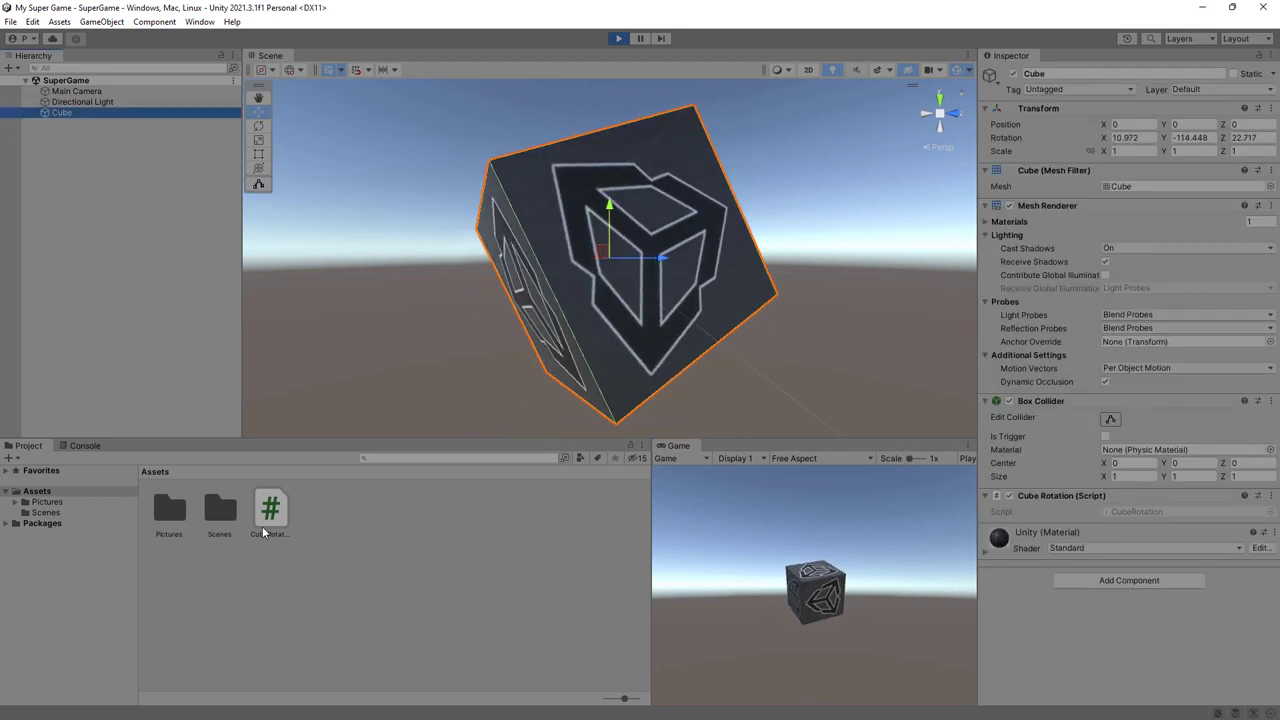
left_click(281, 508)
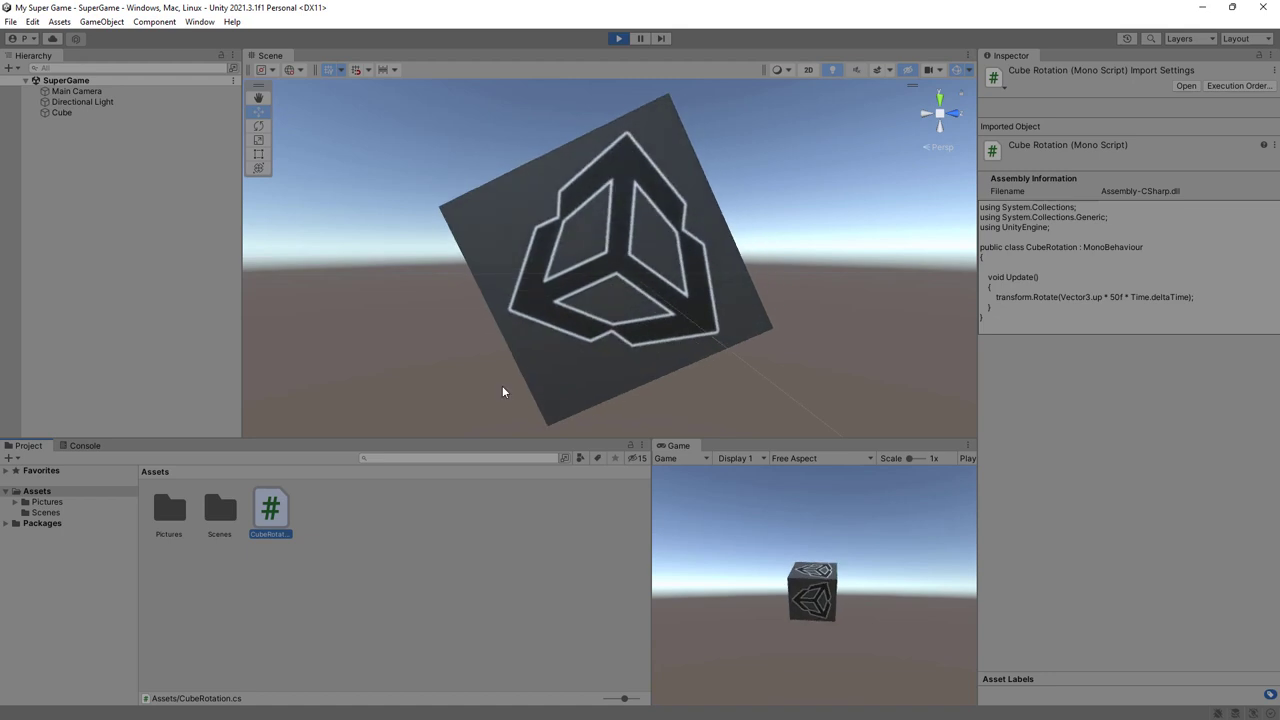
left_click(617, 39)
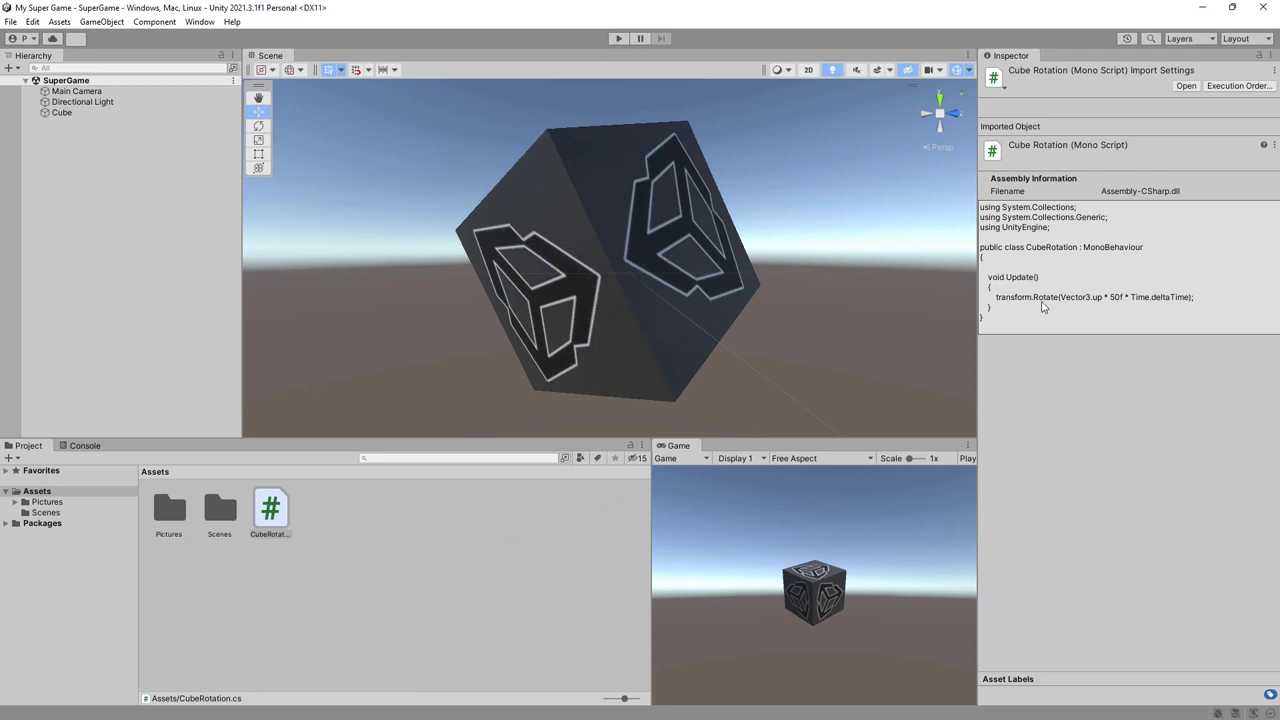
Switch to the desktop and open the My Super Game folder to examine the project's files
left_click(1201, 7)
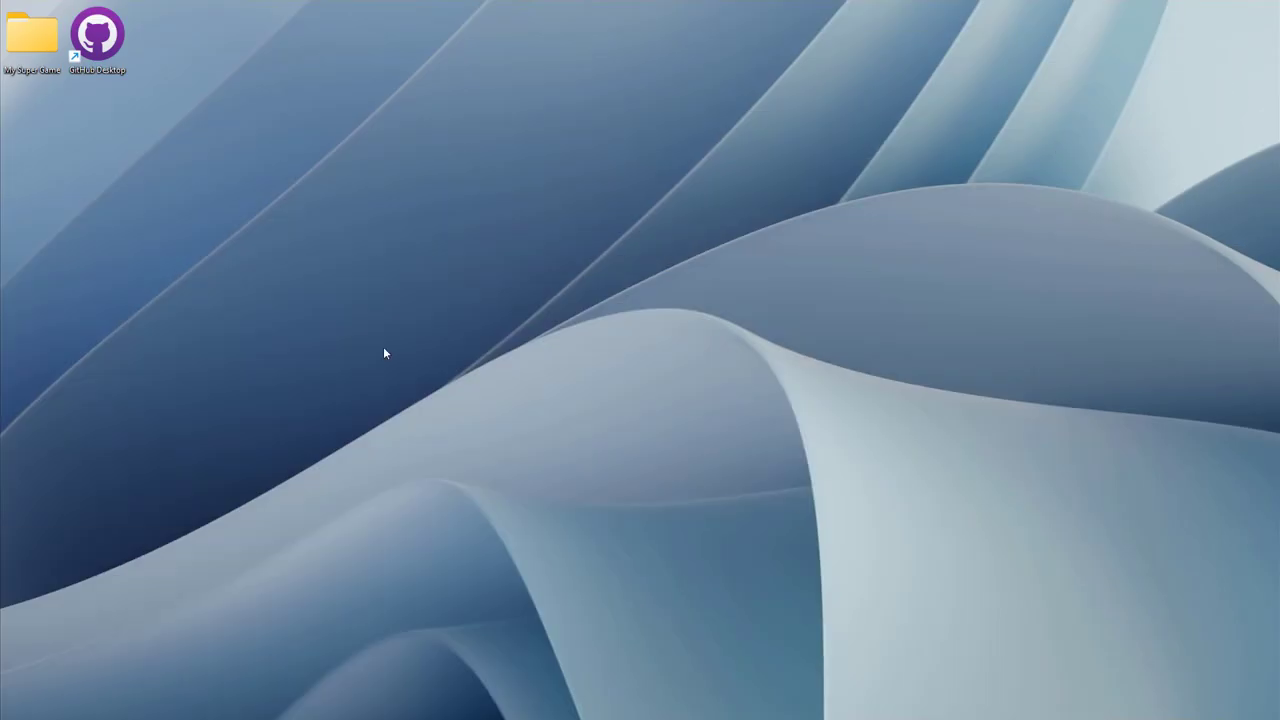
double_click(35, 47)
left_click_drag(320, 102, 428, 92)
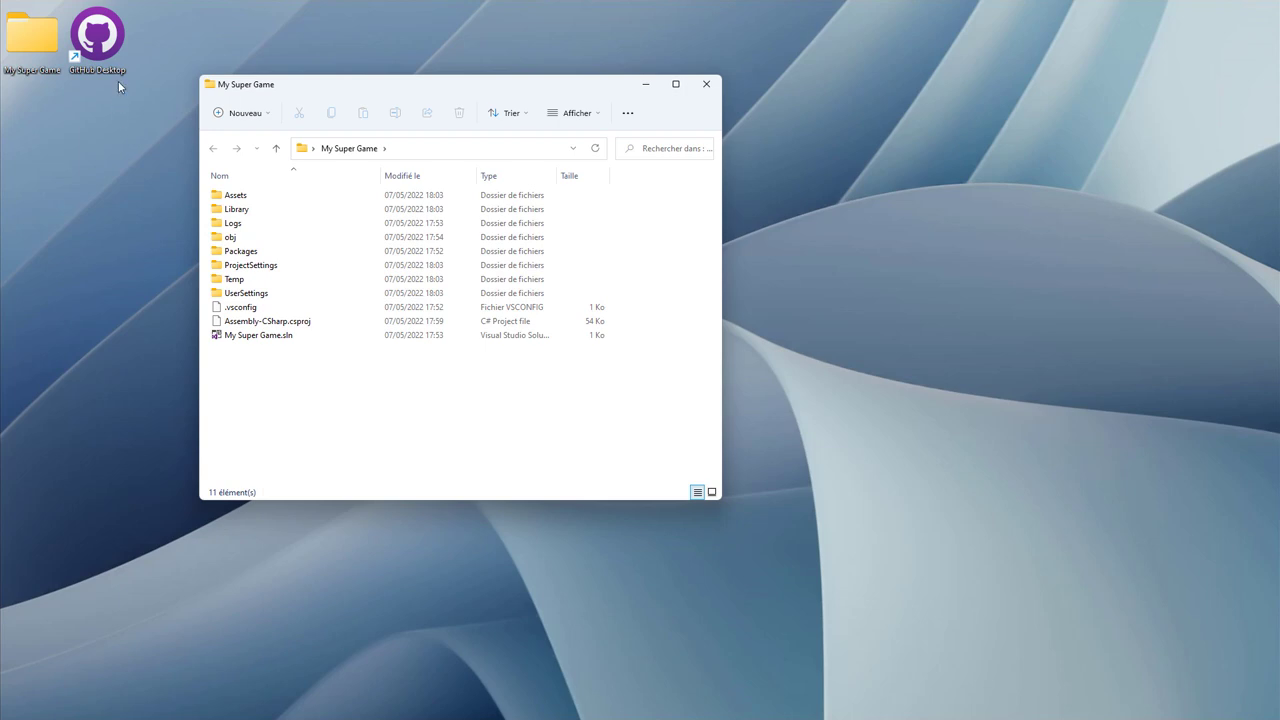
Switch to GitHub Desktop, select the existing My Super Game folder as local repository, and opt to create a new repository there
double_click(108, 45)
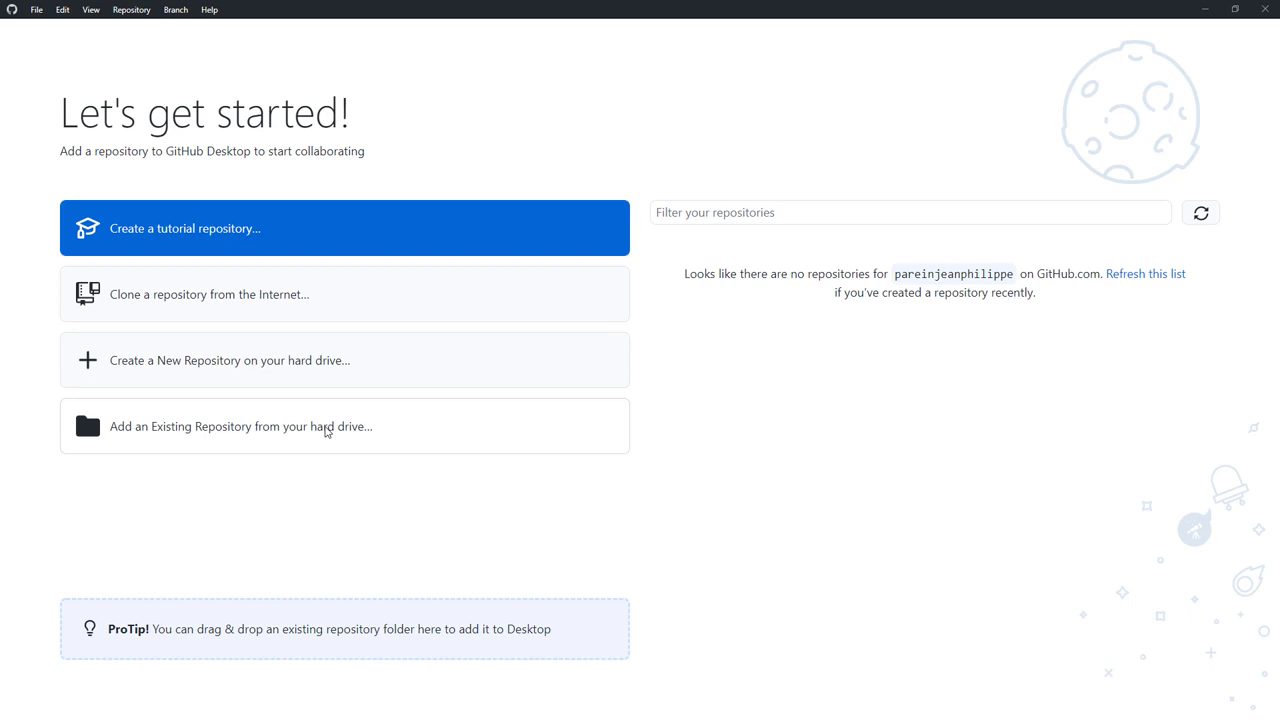
left_click(324, 428)
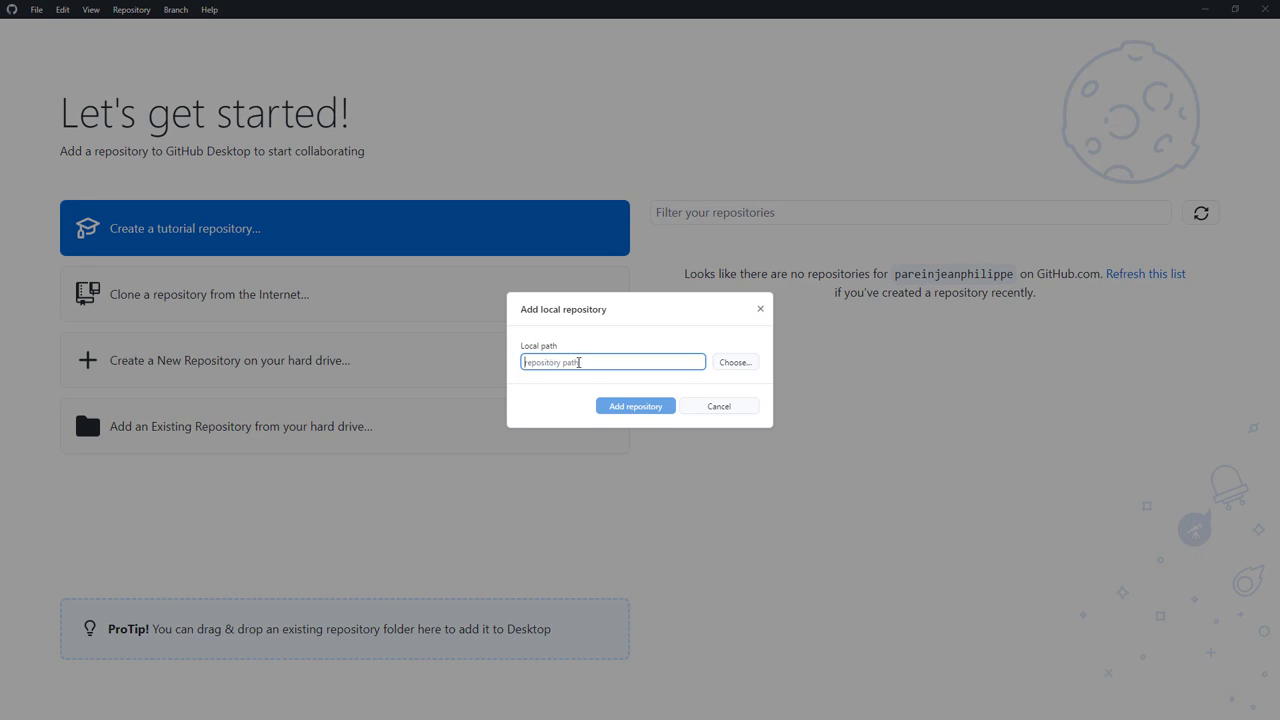
left_click(735, 365)
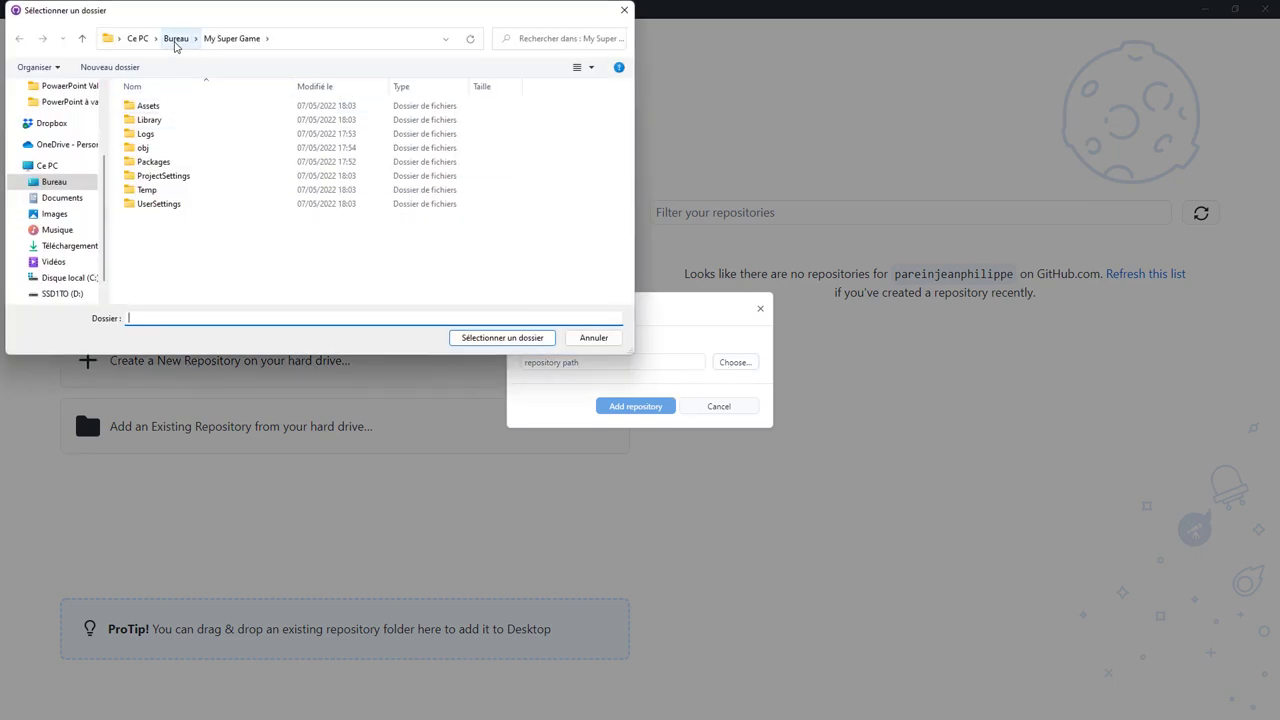
left_click(498, 340)
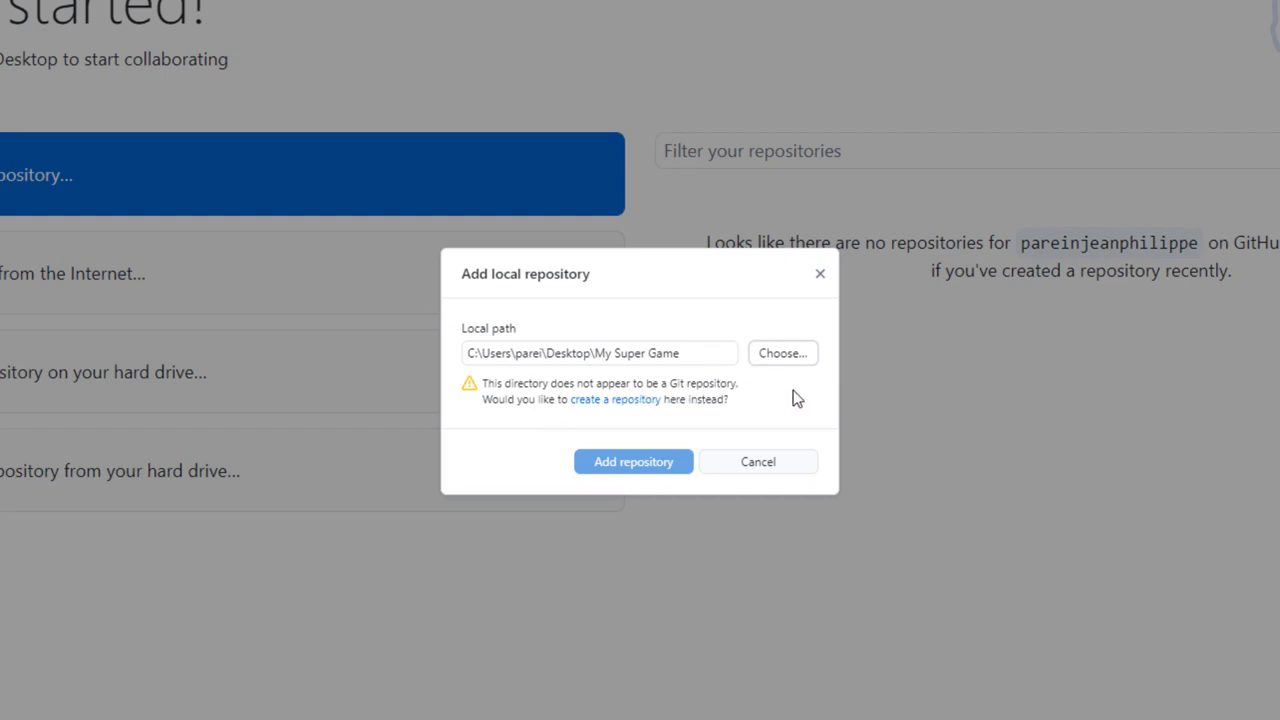
left_click(594, 405)
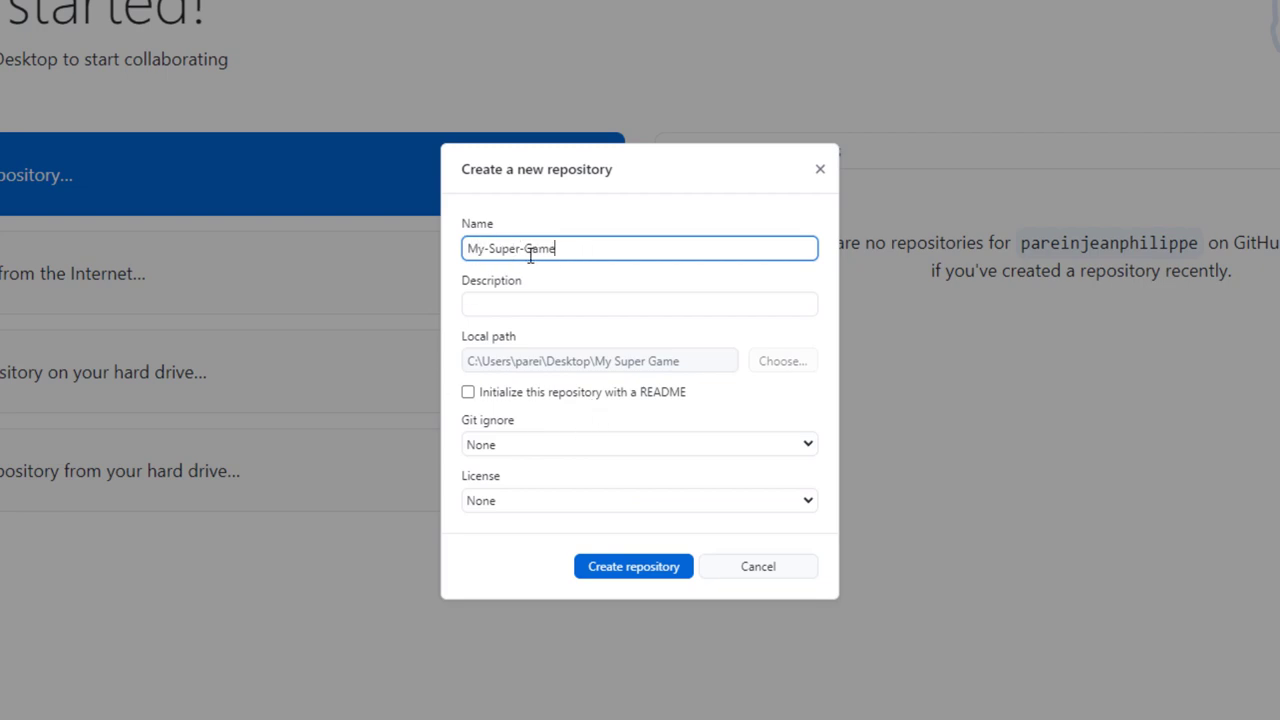
Give the new repository the description "Mon jeu unity" and leave initialization with a README off
left_click(496, 305)
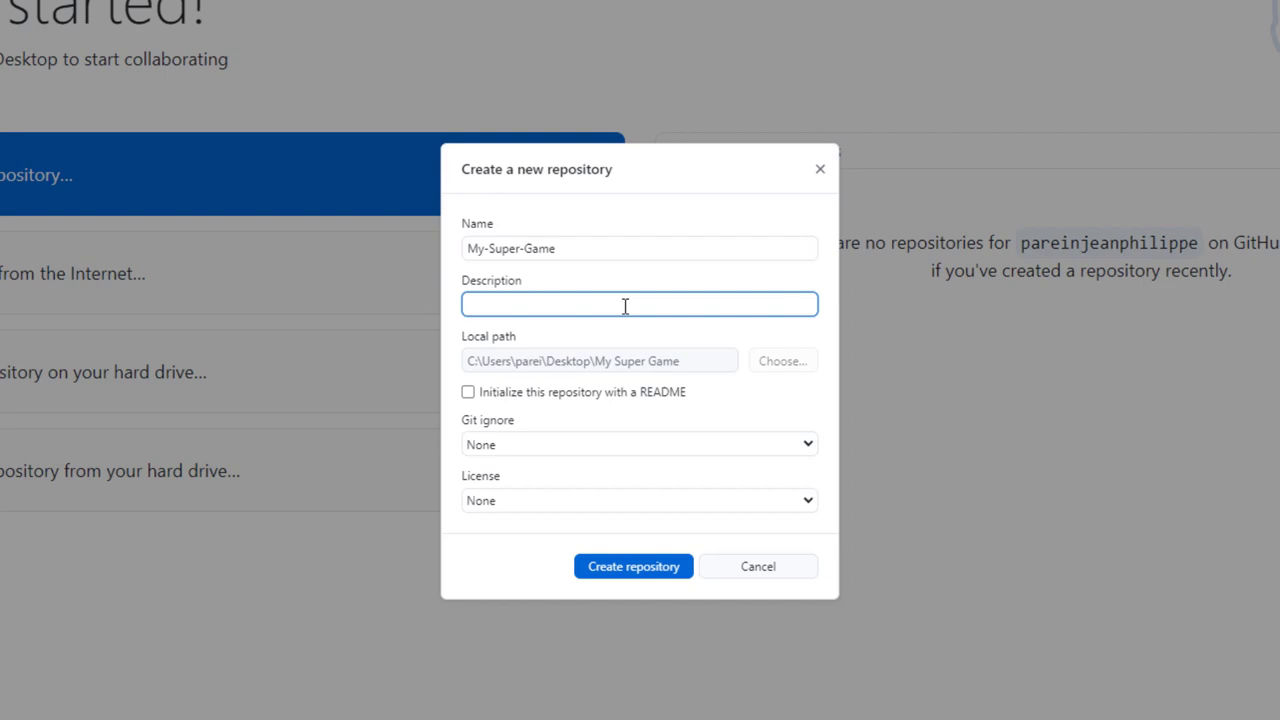
type("Mon jeu unity")
left_click(469, 392)
left_click(470, 392)
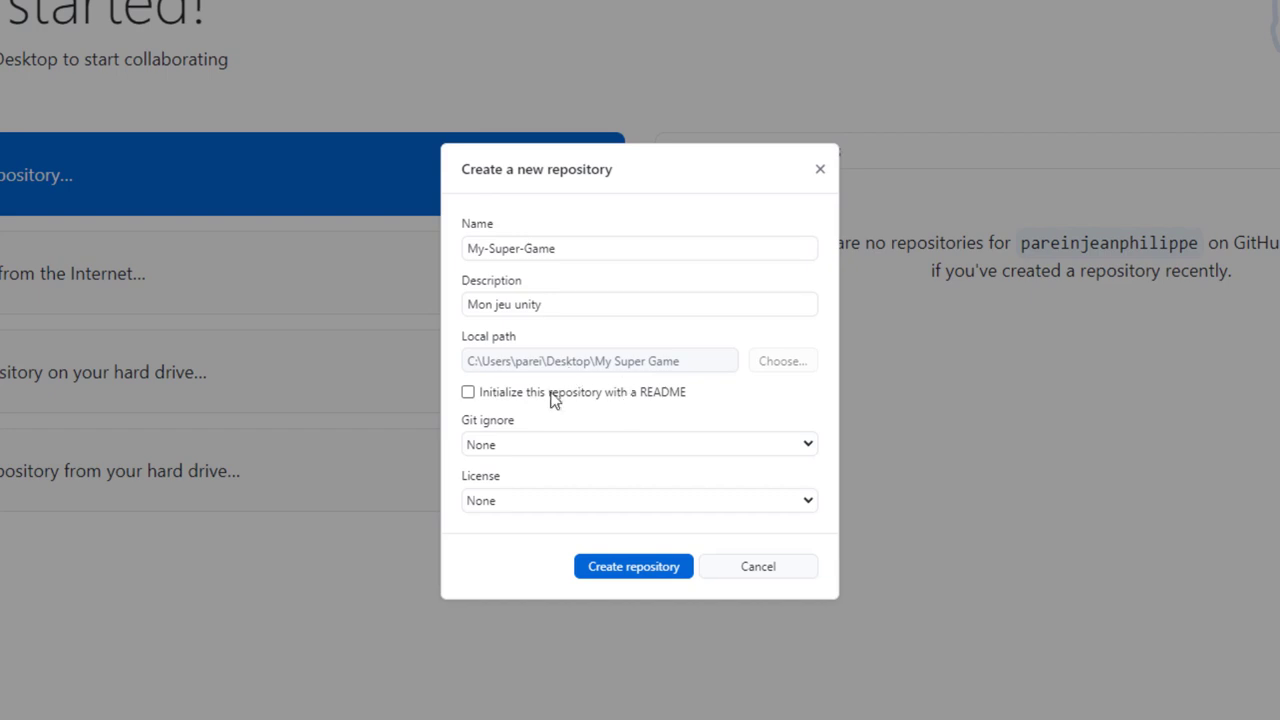
Choose the Unity Git ignore template, keep the license at None and create the repository
left_click(506, 446)
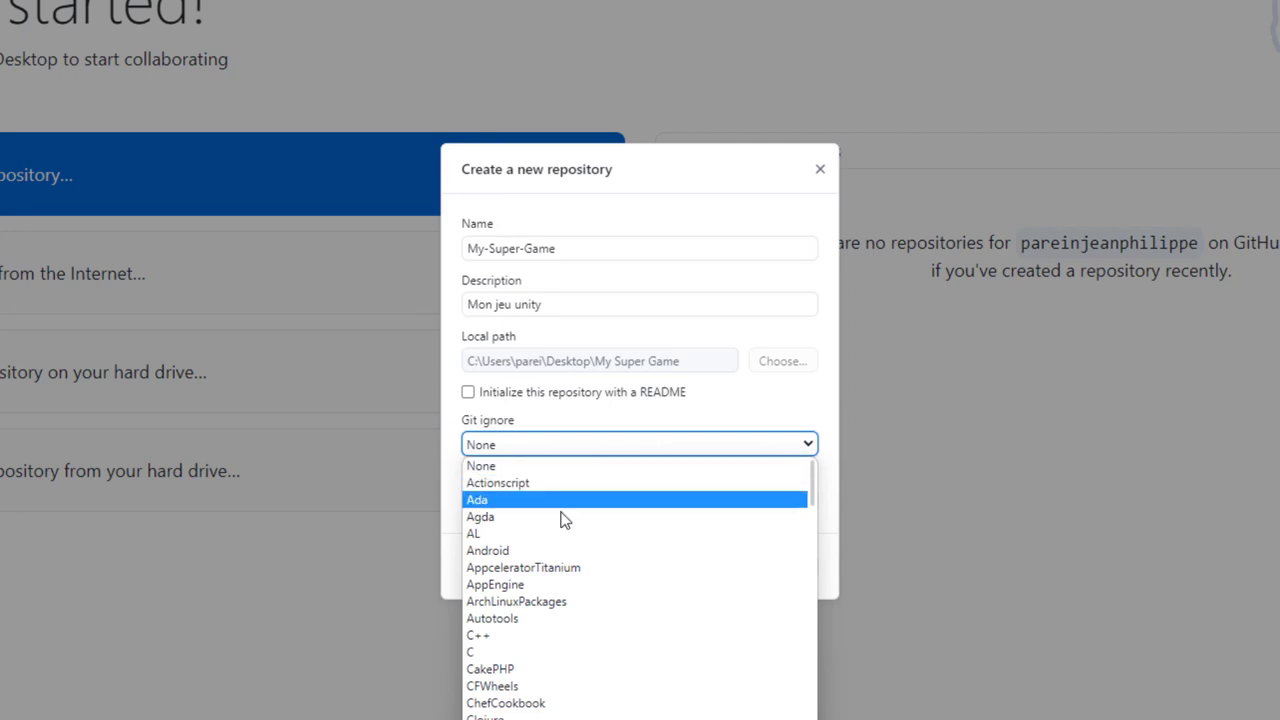
scroll(531, 569, "down", 3)
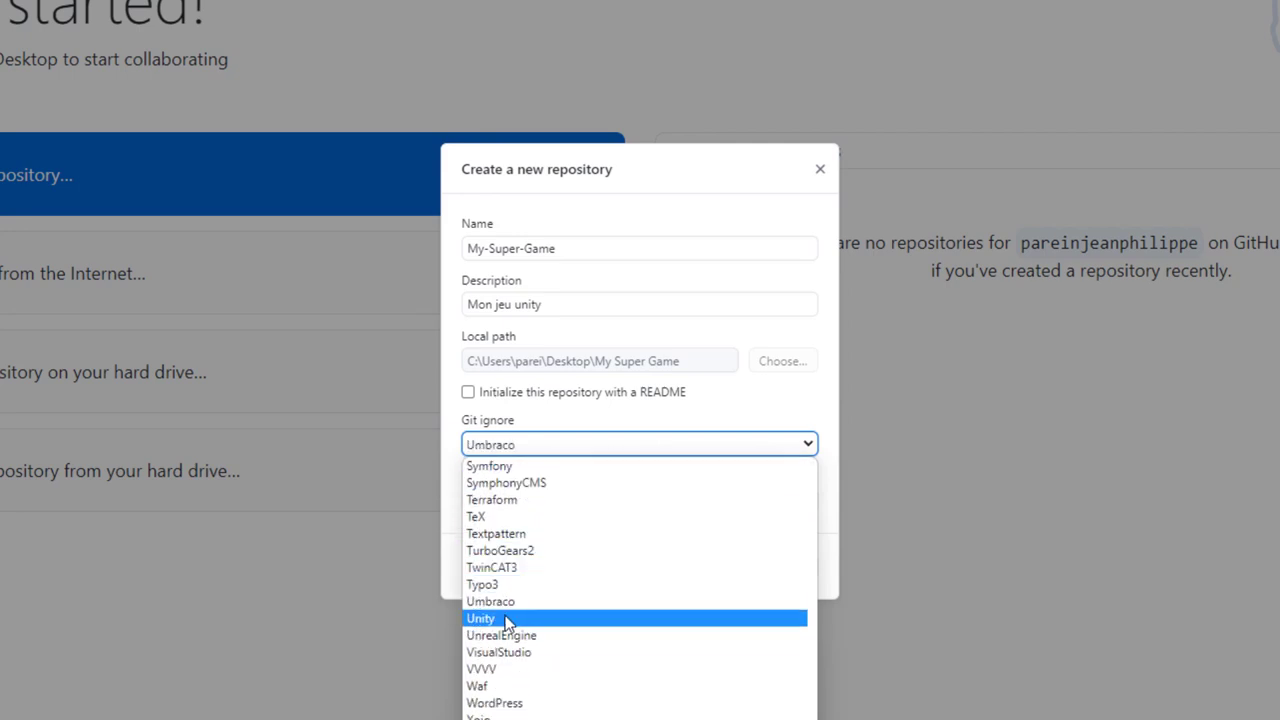
left_click(511, 618)
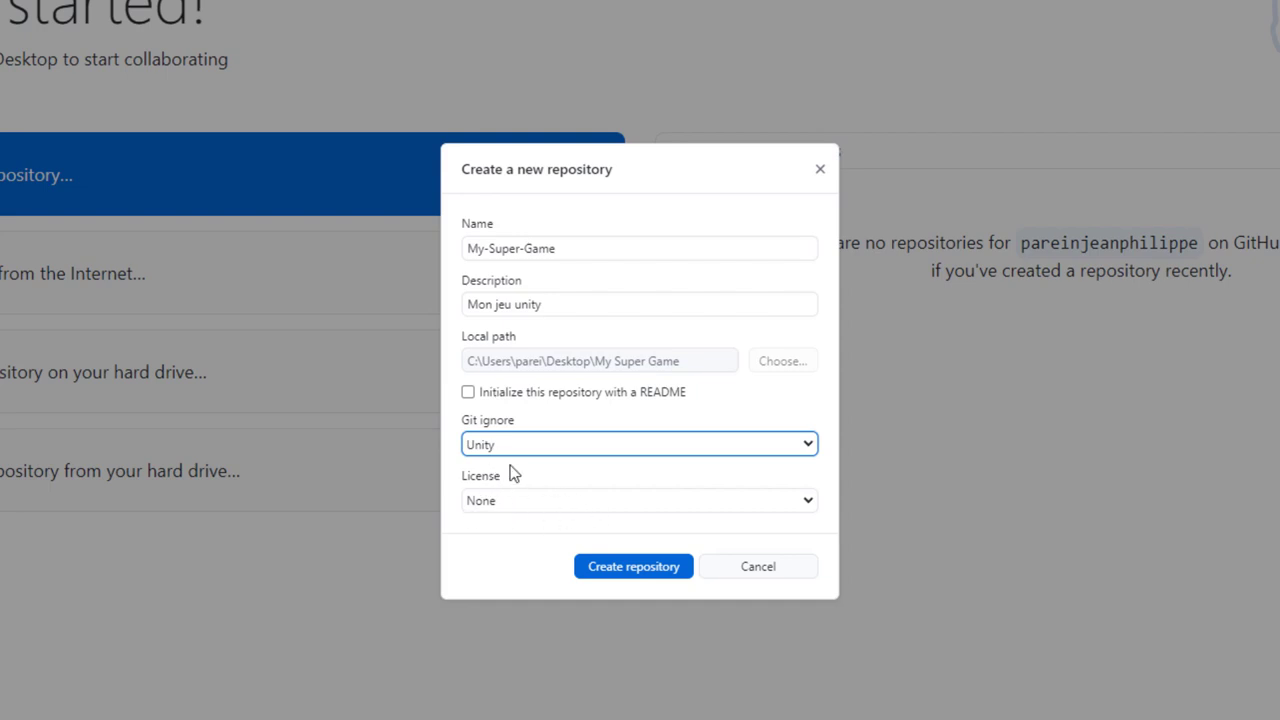
left_click(515, 496)
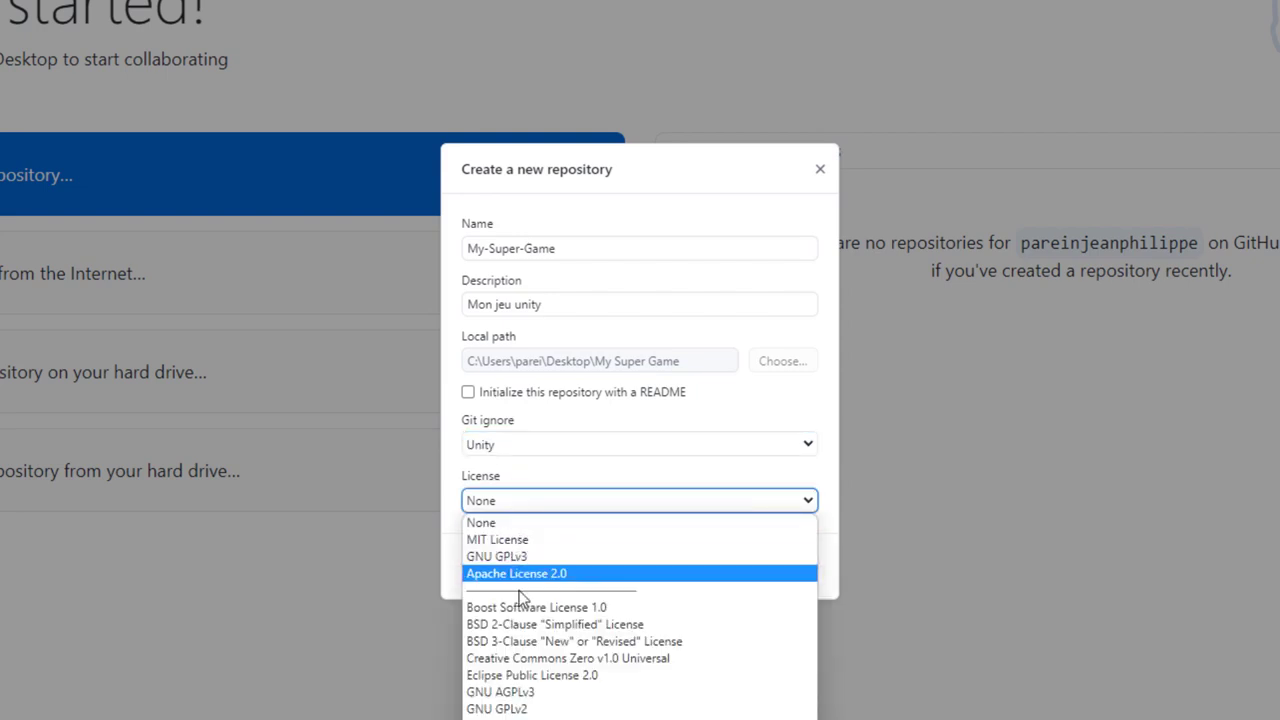
left_click(686, 505)
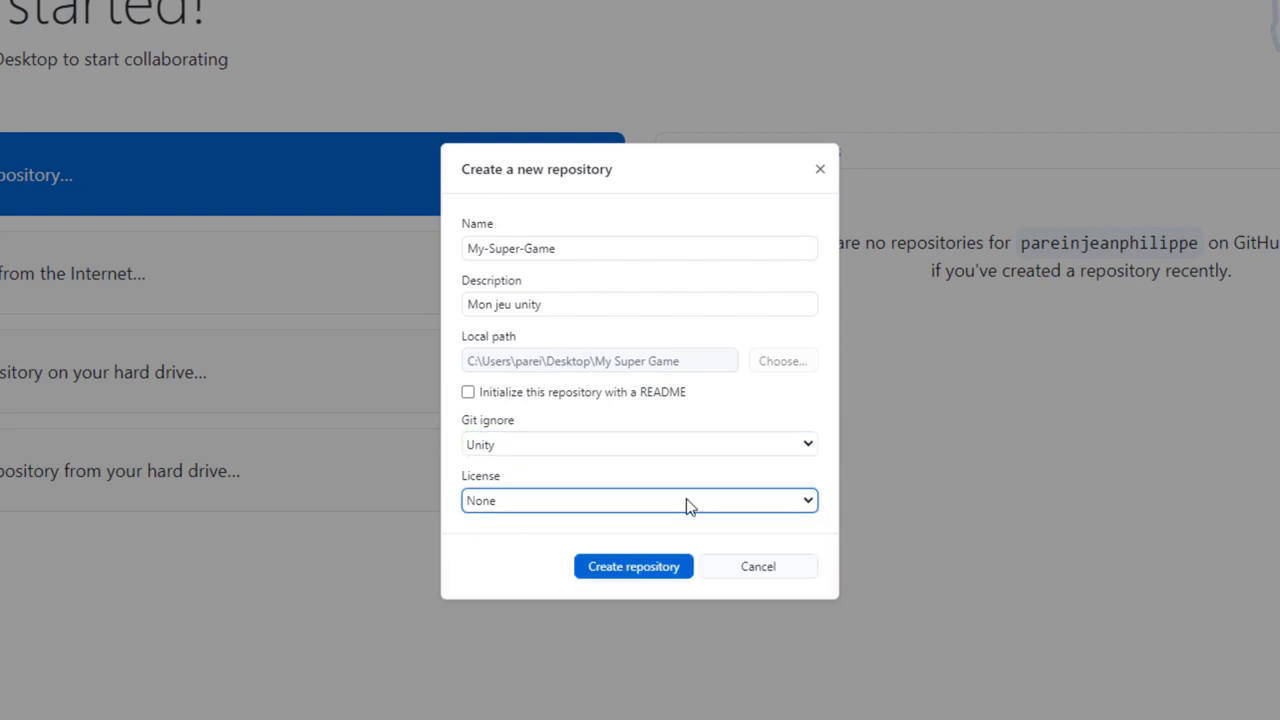
left_click(628, 566)
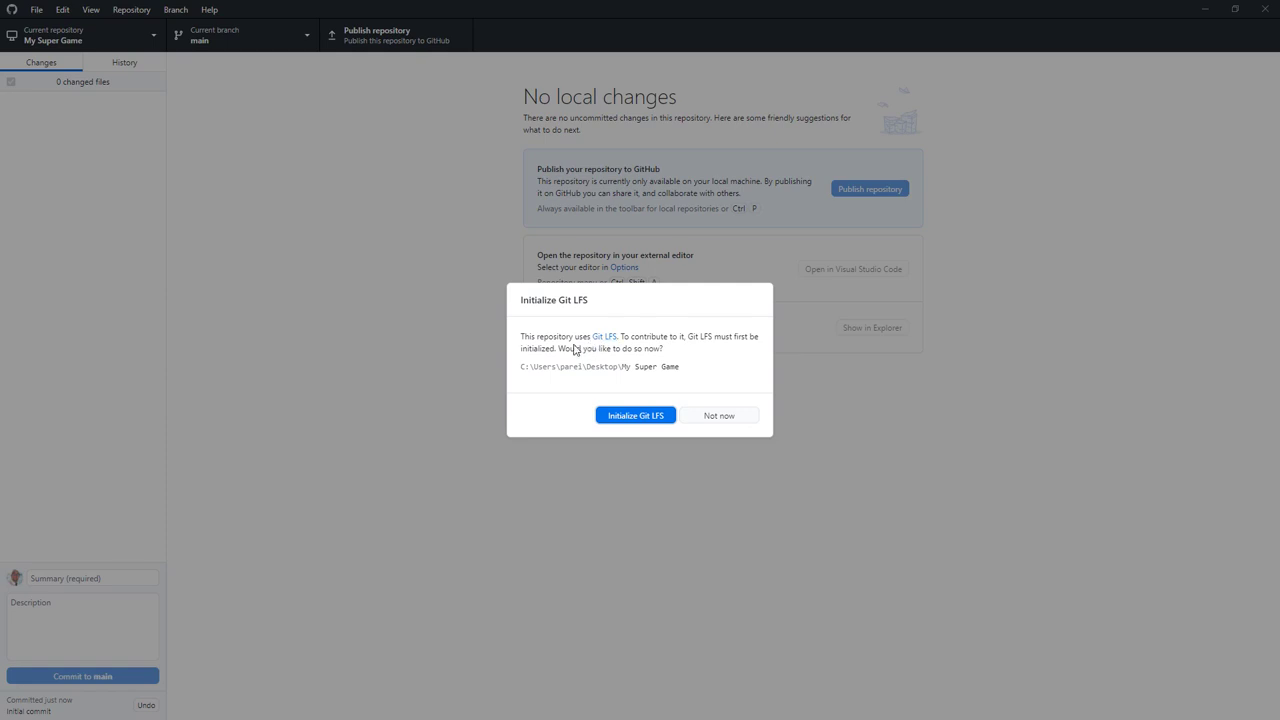
Initialize Git LFS for the repository and publish it to GitHub.com with the code kept private
left_click(630, 416)
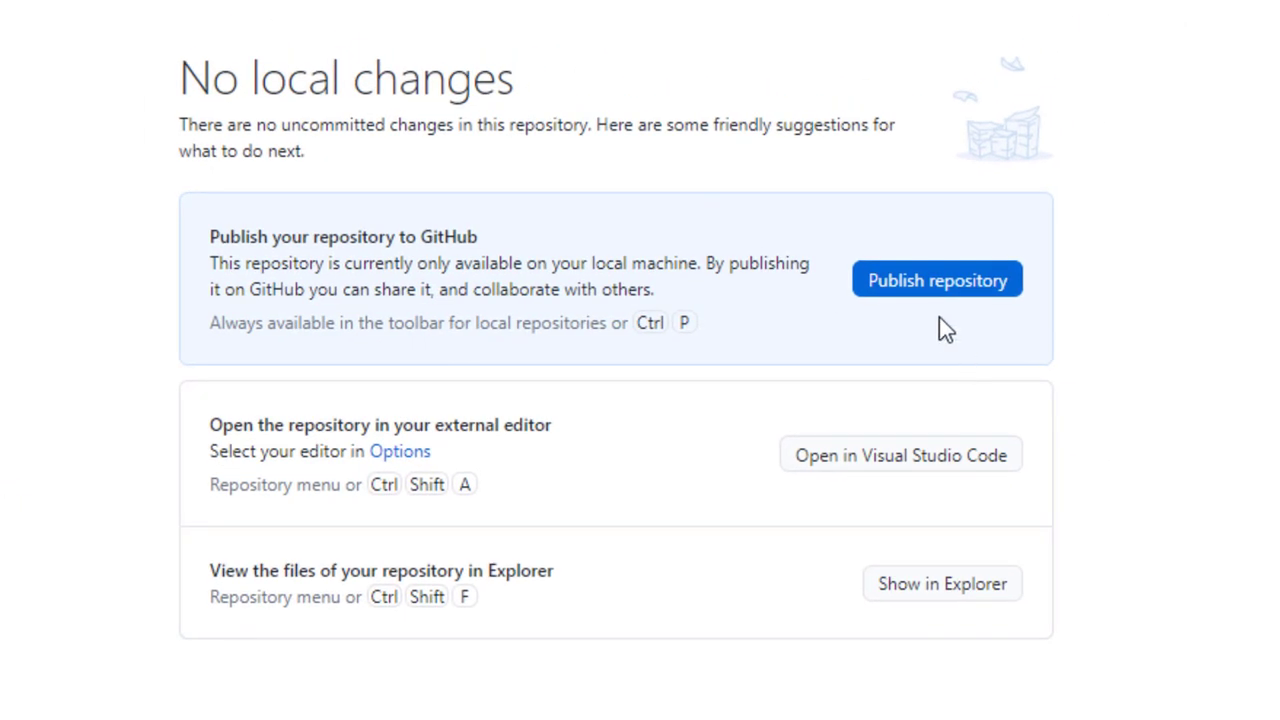
left_click(925, 288)
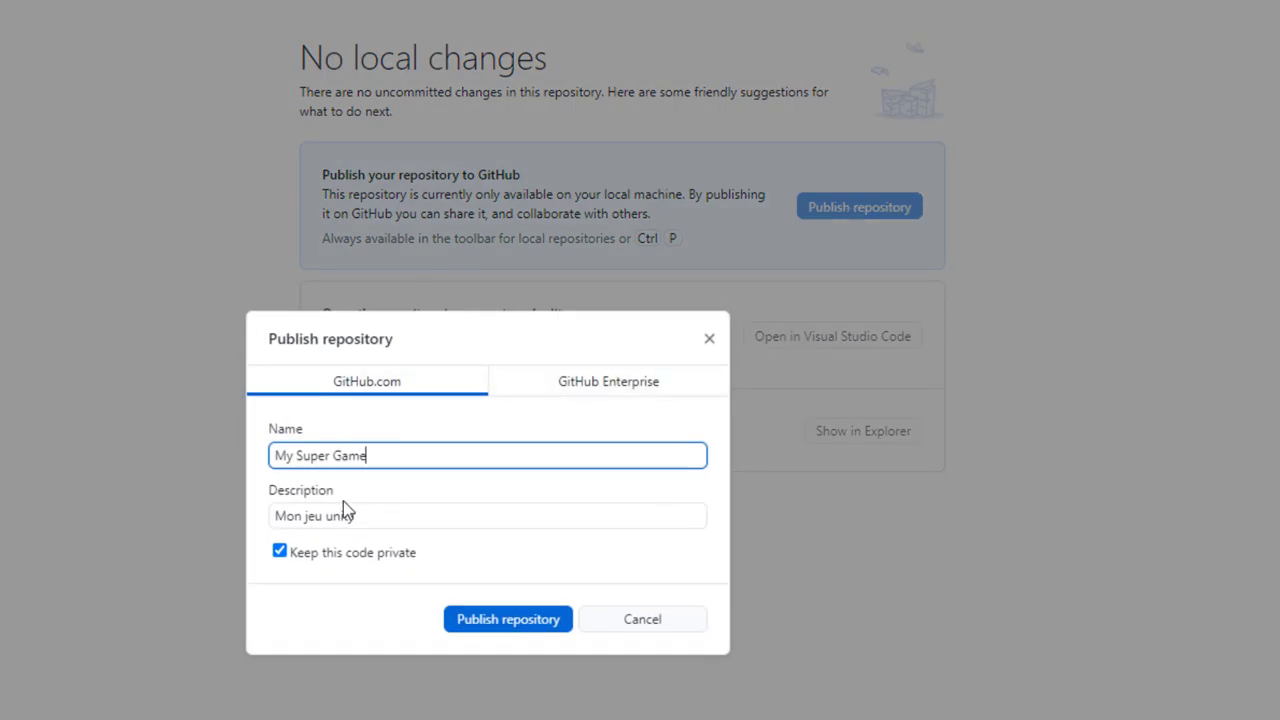
left_click(487, 630)
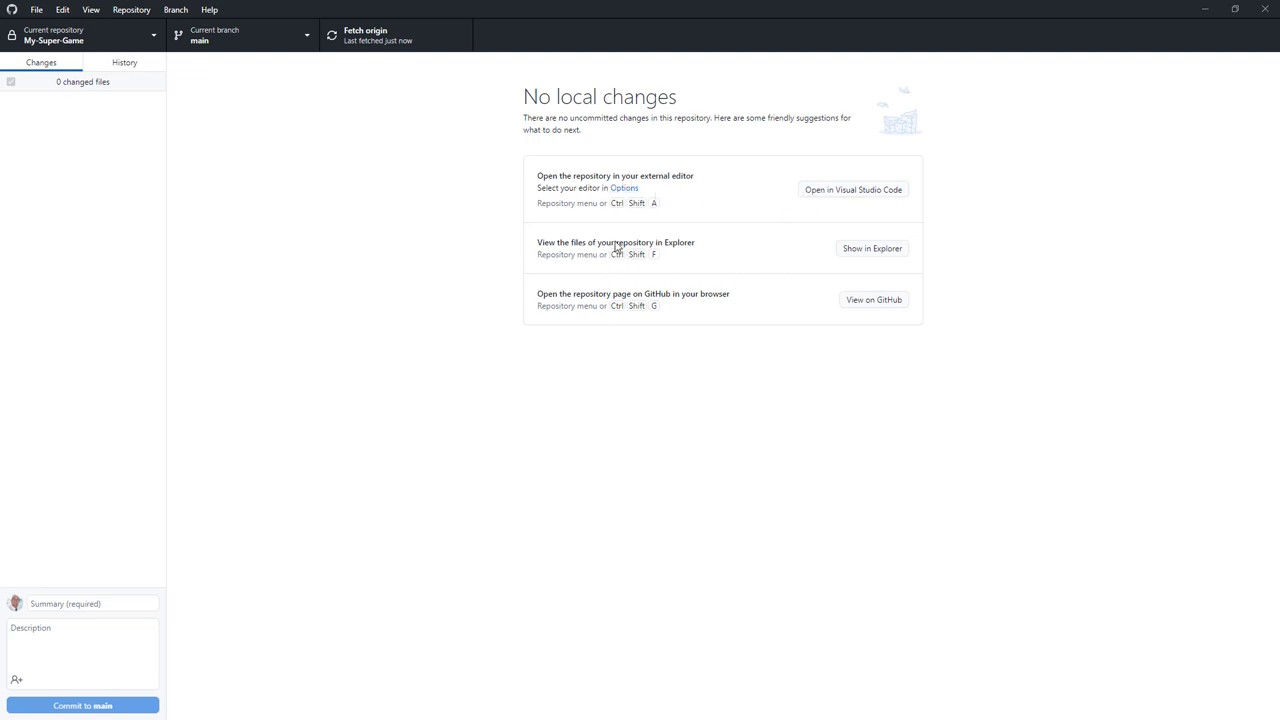
View the repository's local files in Explorer and close the folder window
left_click(857, 250)
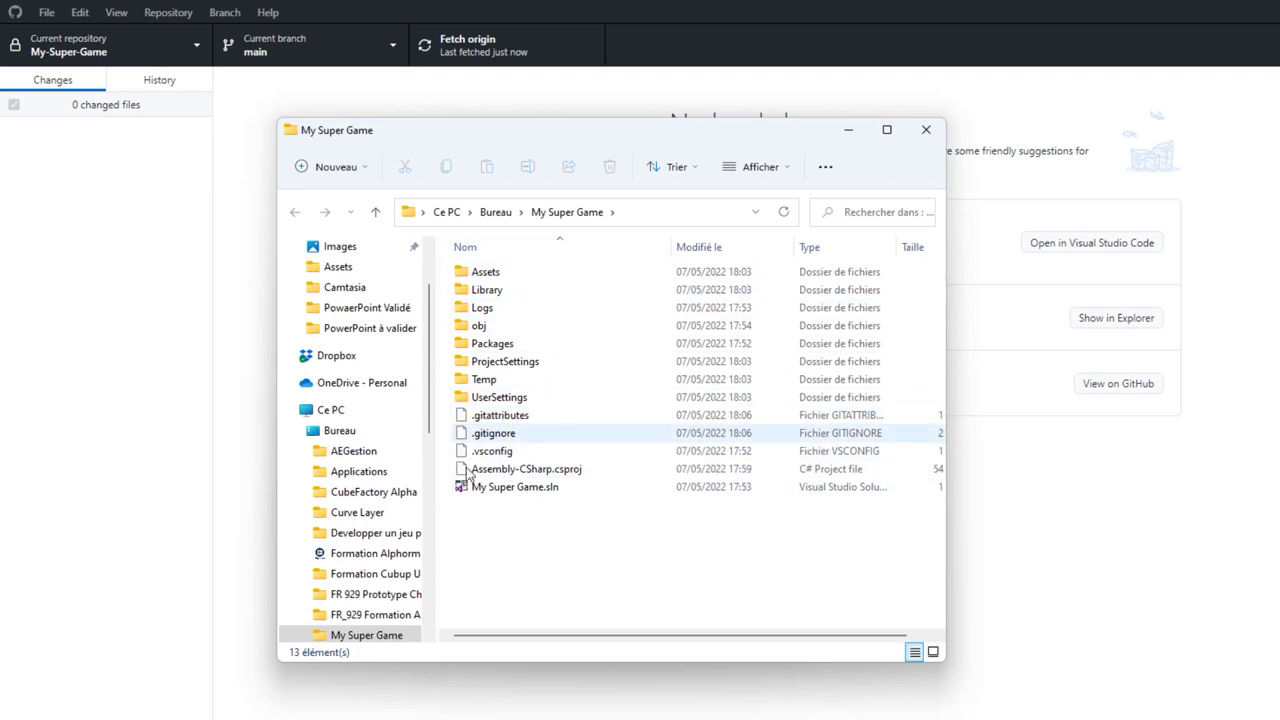
left_click(926, 130)
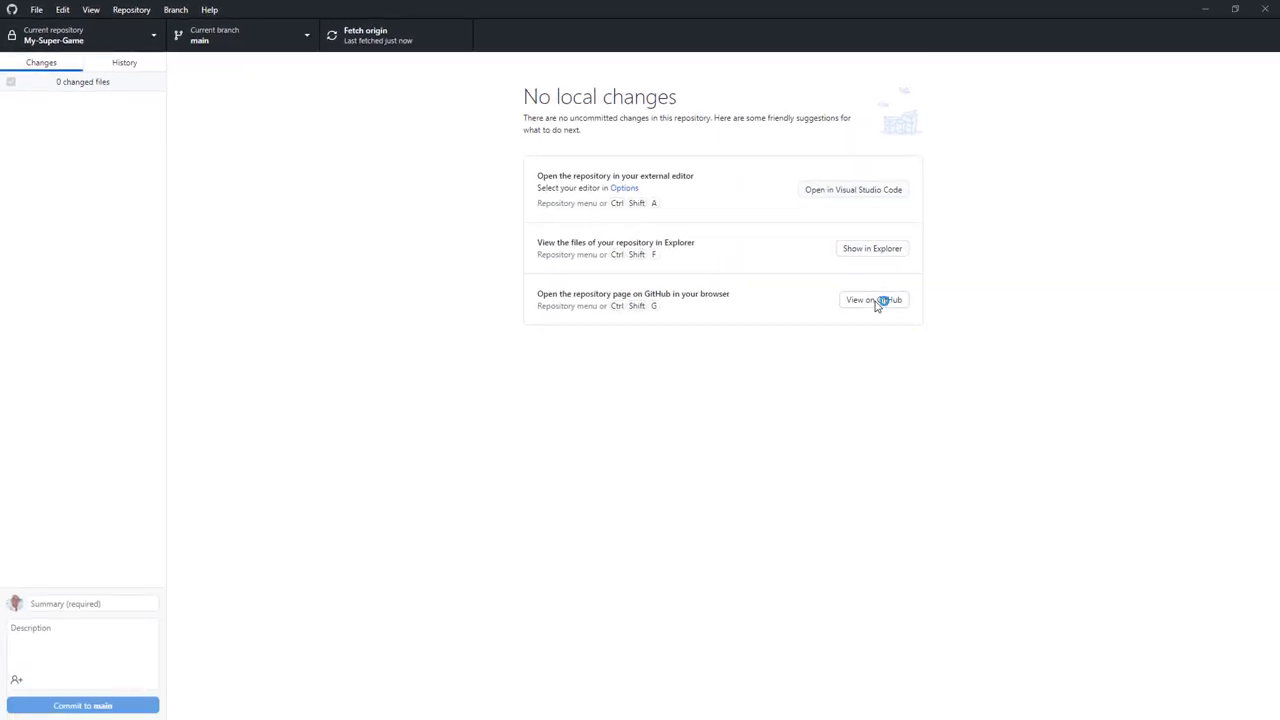
Open the repository's GitHub page in the browser, examine its Assets, Pictures and Scenes folders, and close the page
left_click(877, 302)
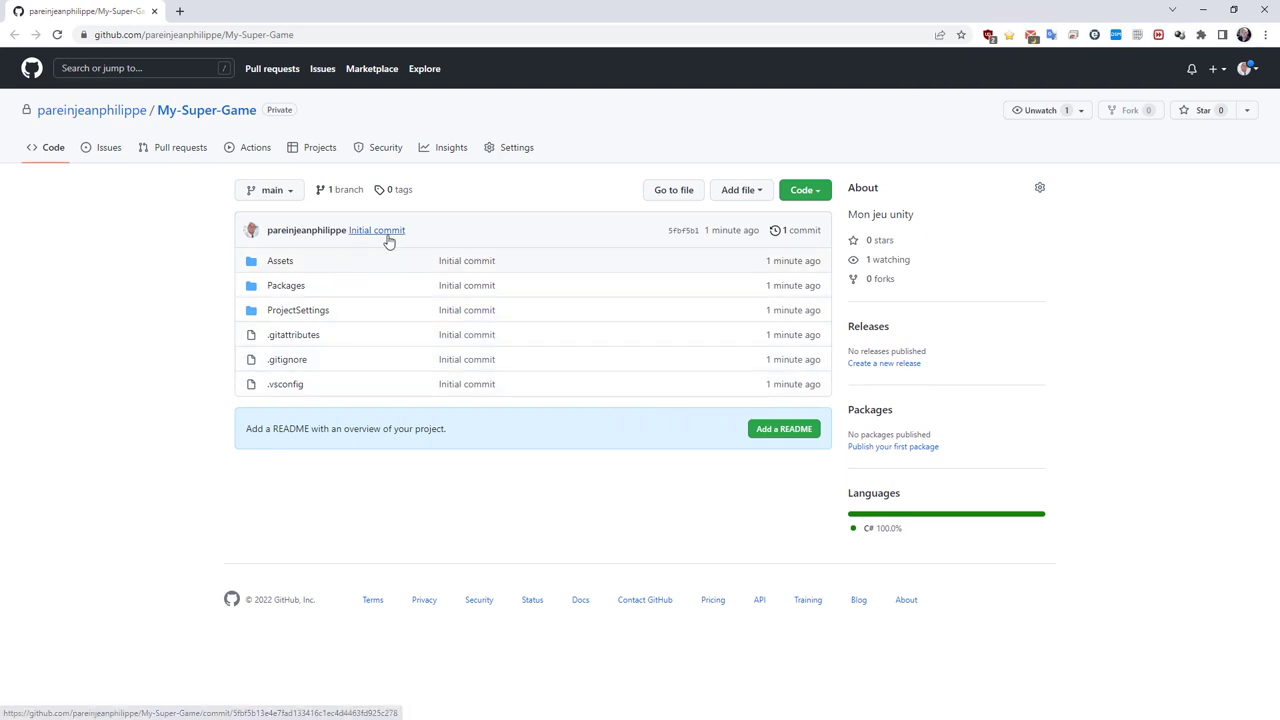
left_click(284, 268)
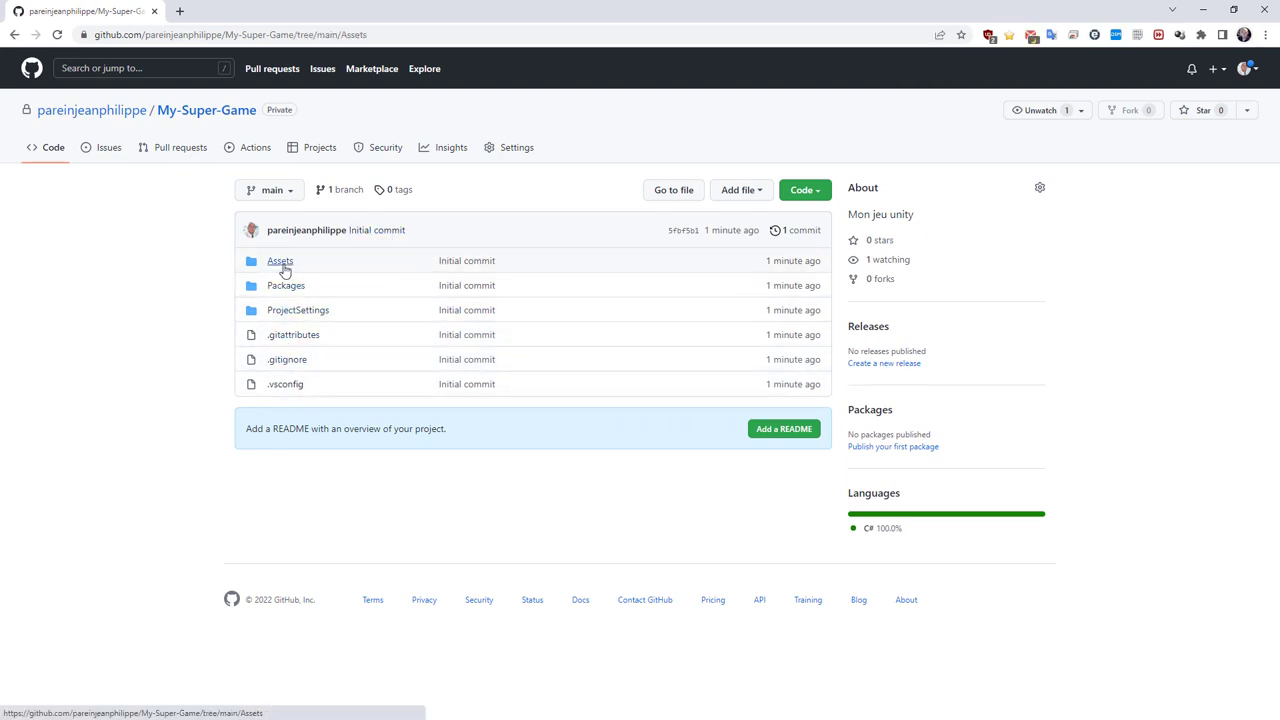
left_click(287, 288)
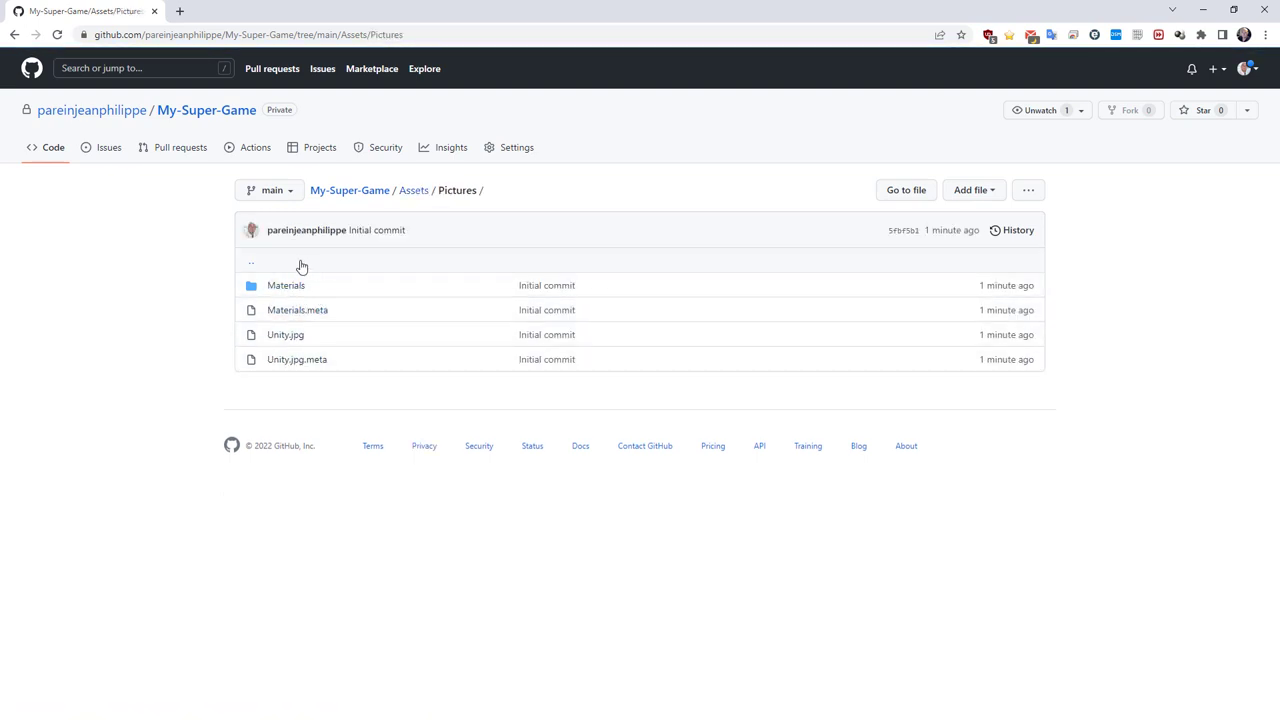
left_click(264, 266)
left_click(278, 312)
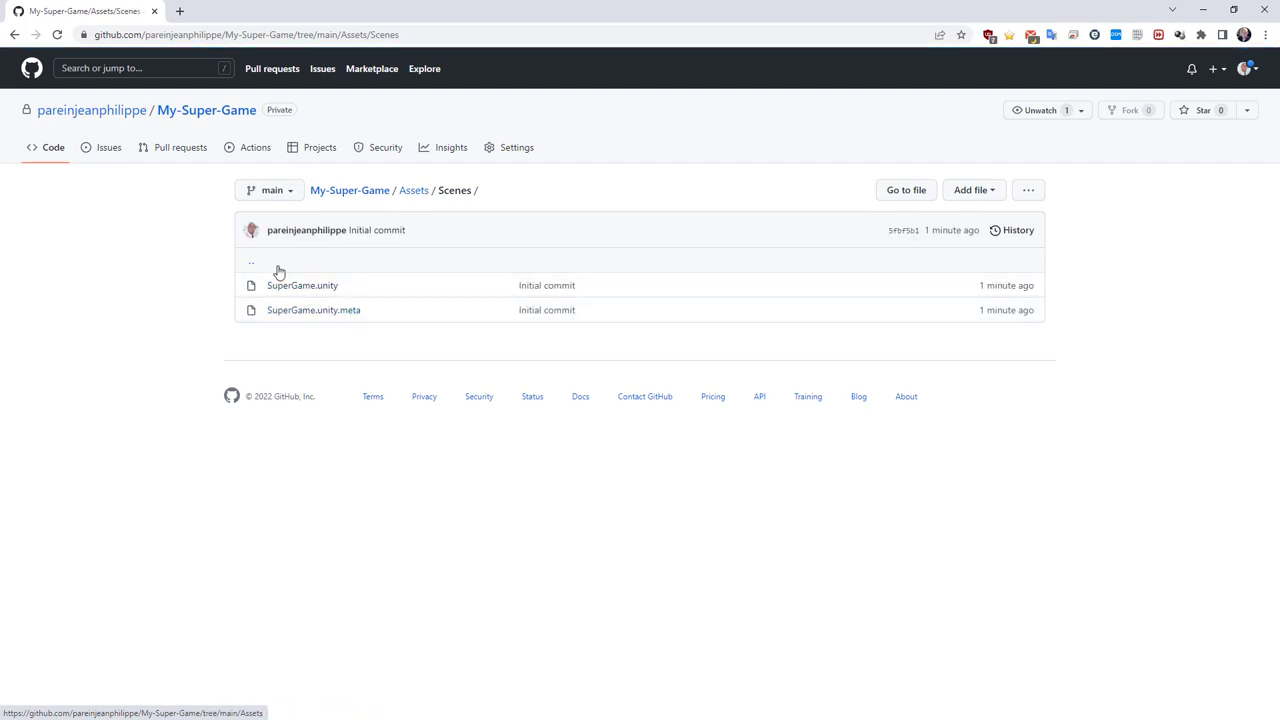
left_click(254, 265)
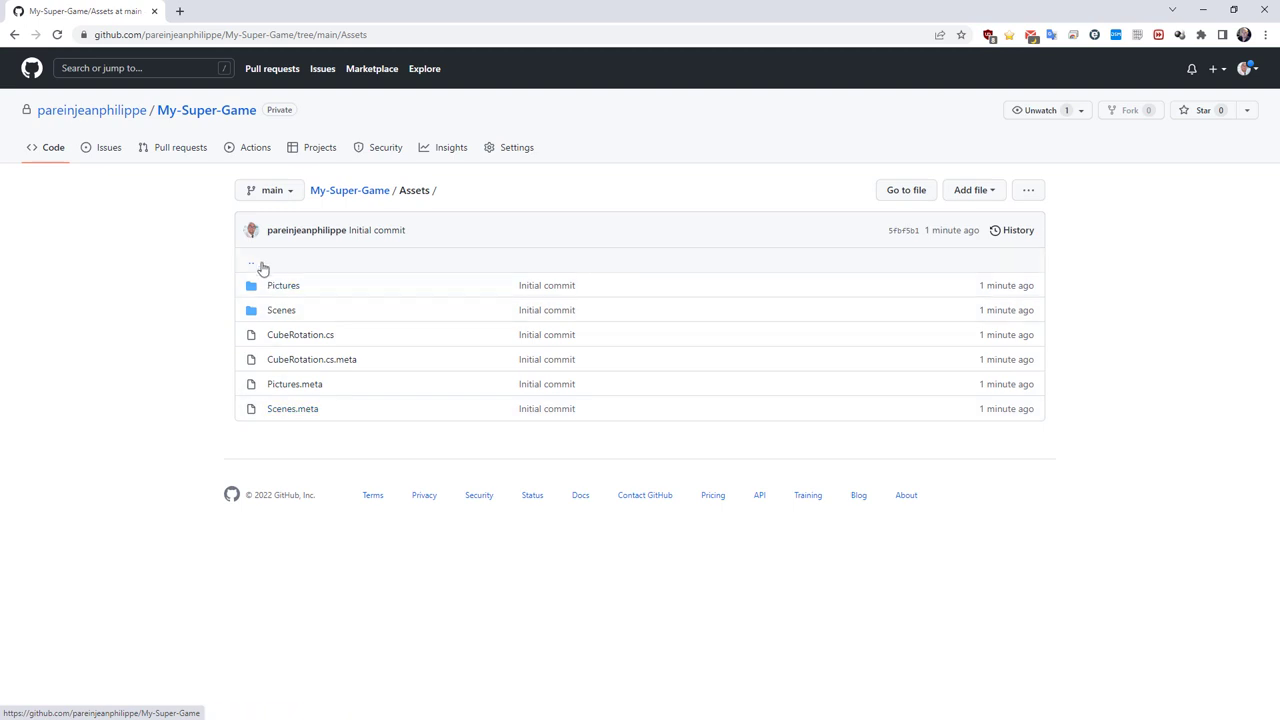
left_click(263, 268)
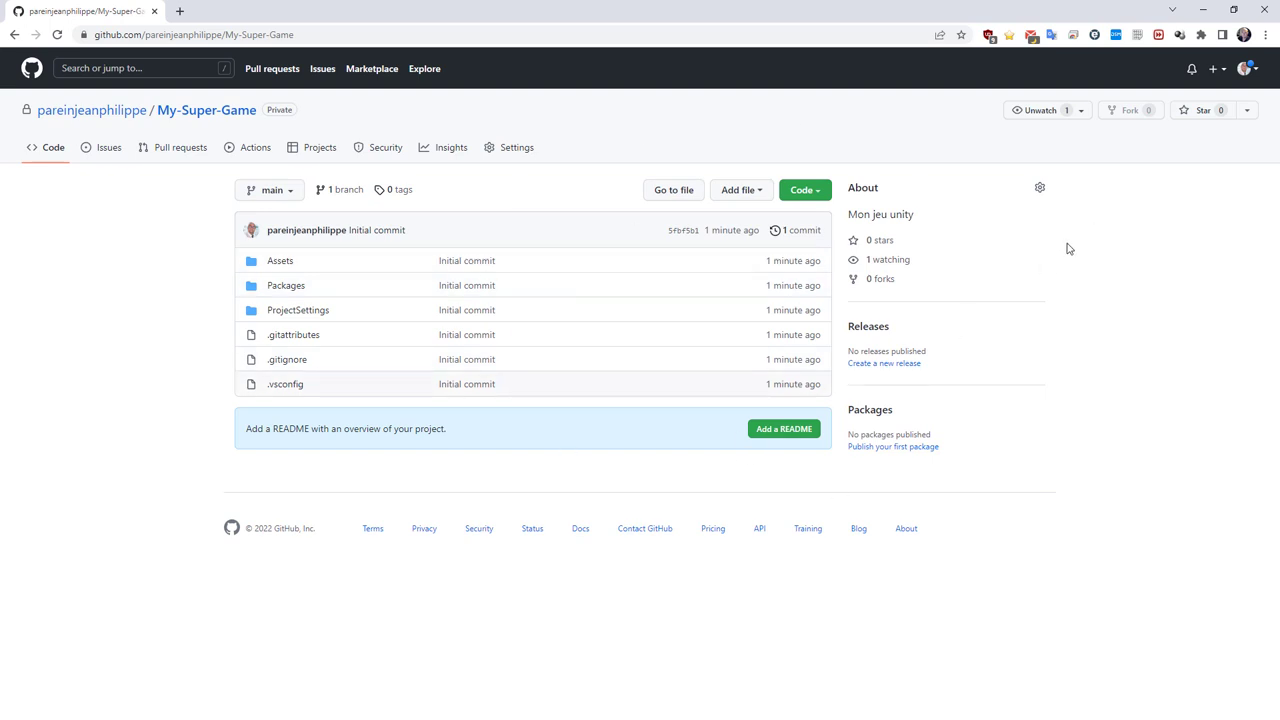
left_click(1264, 9)
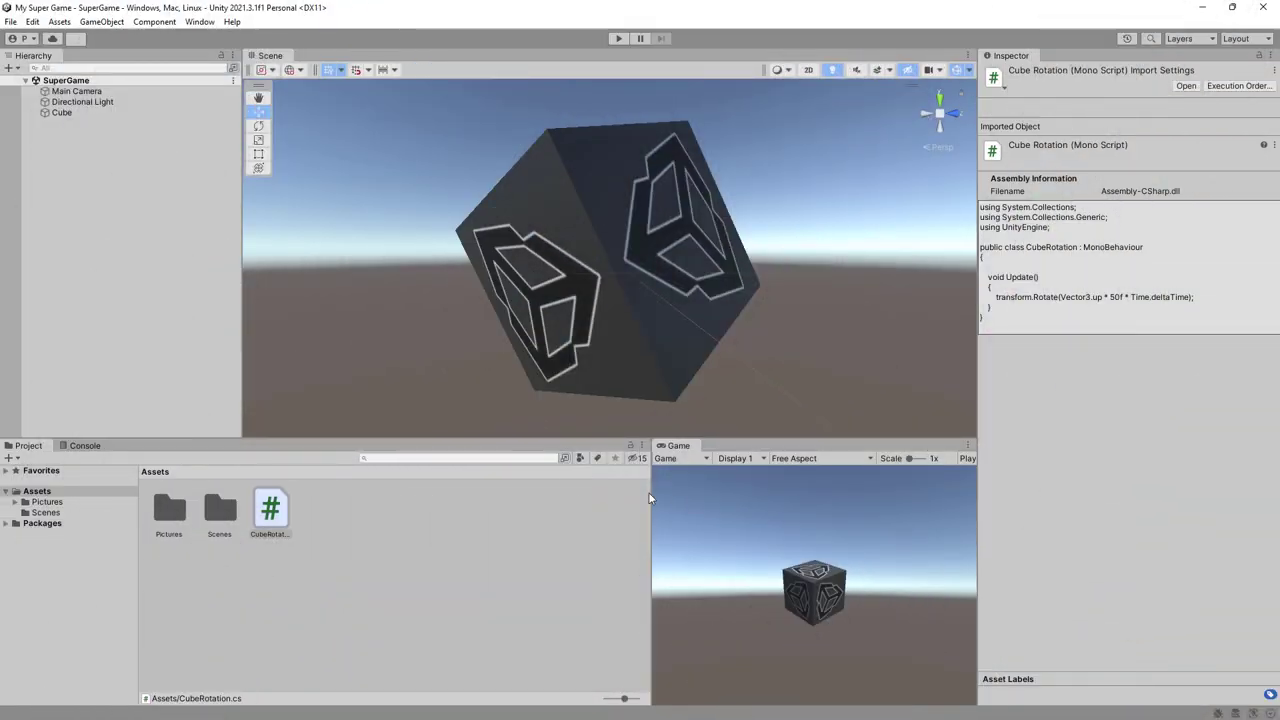
In Unity, import the Github image into the Pictures folder and apply it as texture to the cube
double_click(168, 513)
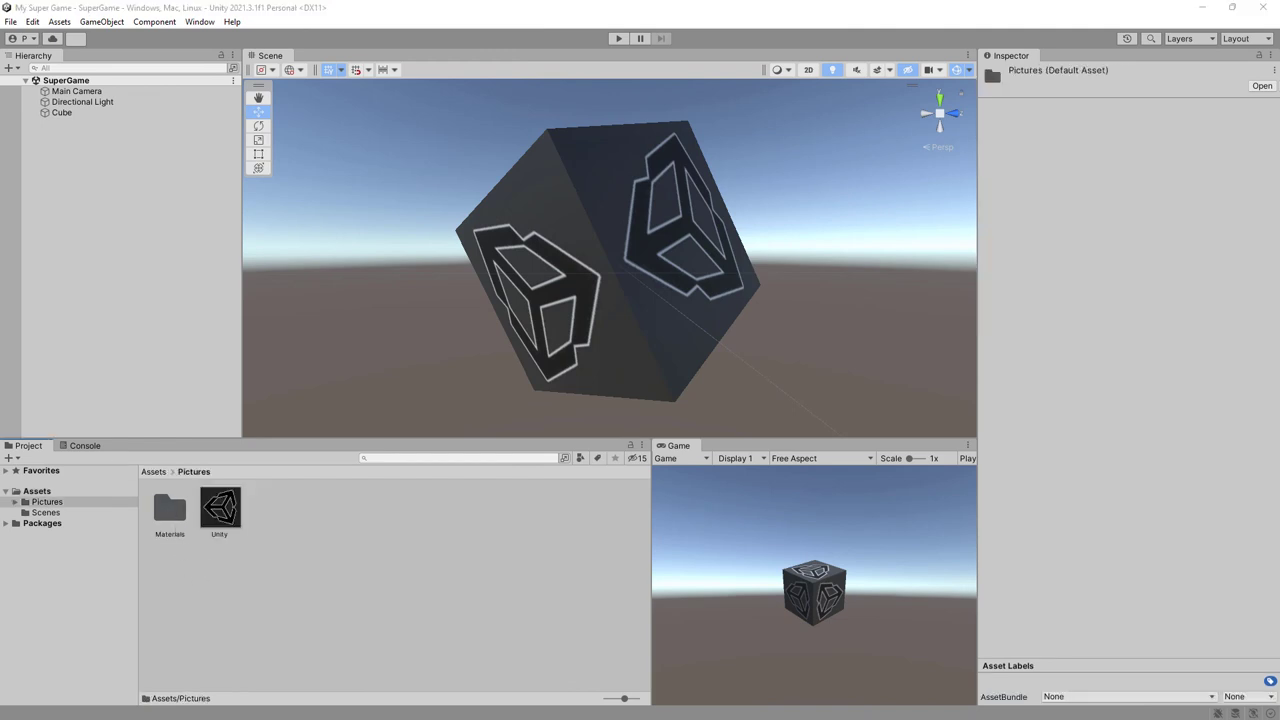
left_click_drag(339, 545, 336, 530)
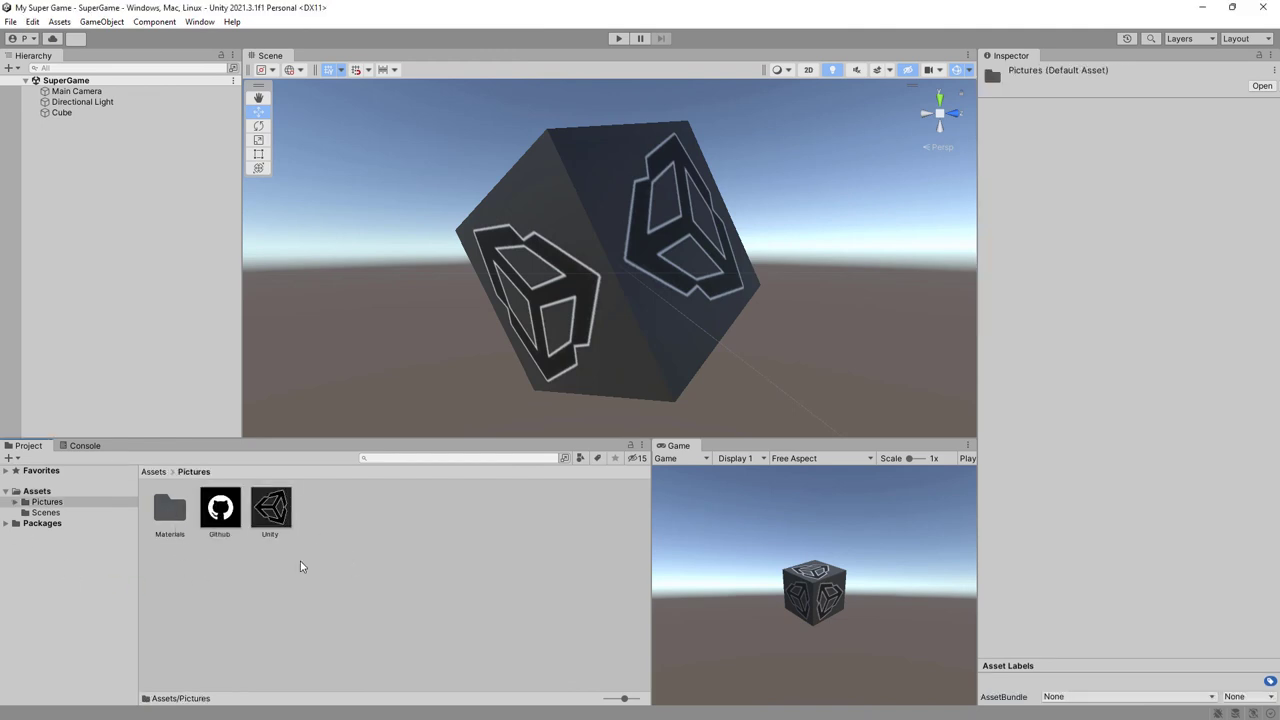
left_click_drag(221, 520, 605, 353)
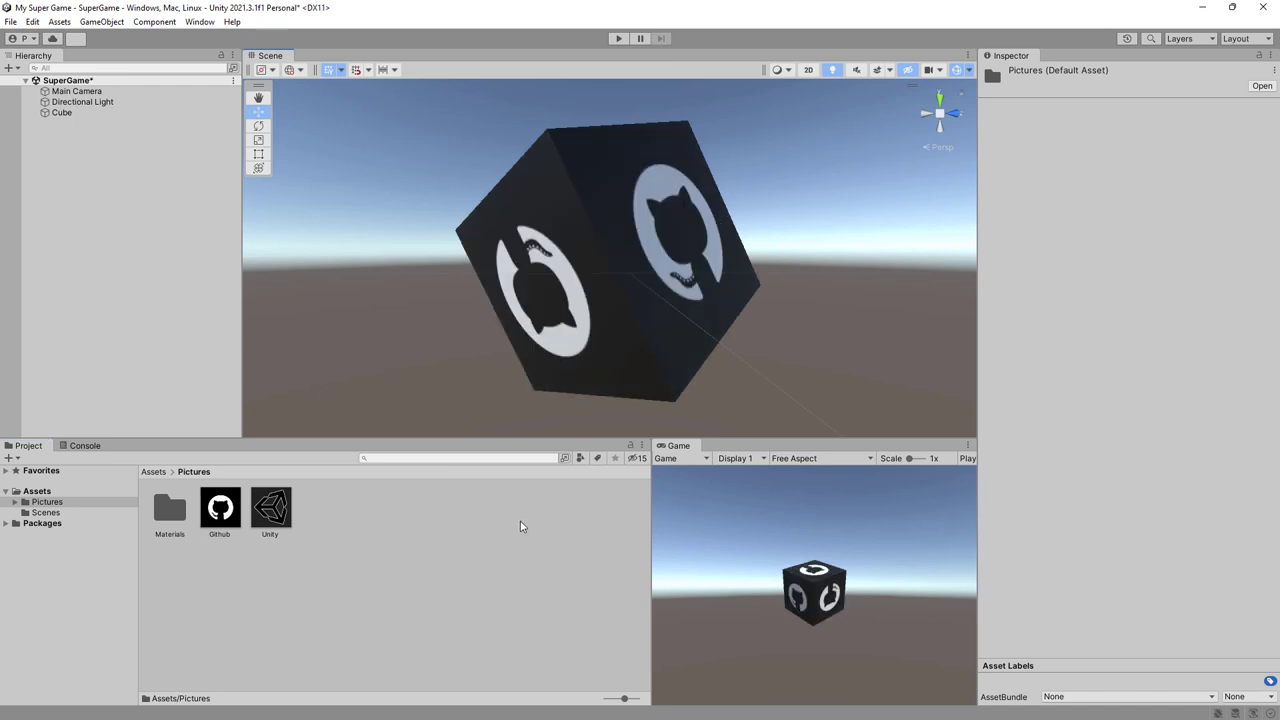
Import the CubeColor script into the Assets folder and attach it to the Cube object as a component
left_click(36, 492)
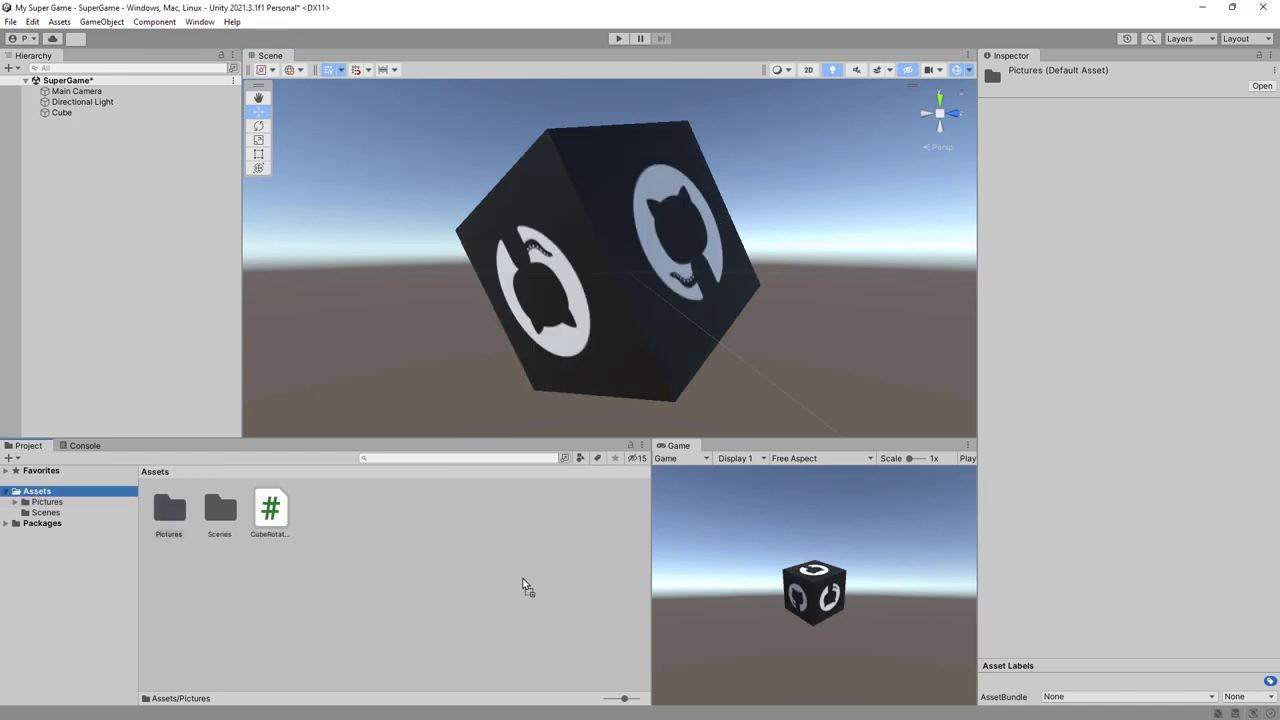
left_click_drag(523, 586, 446, 546)
left_click(266, 530)
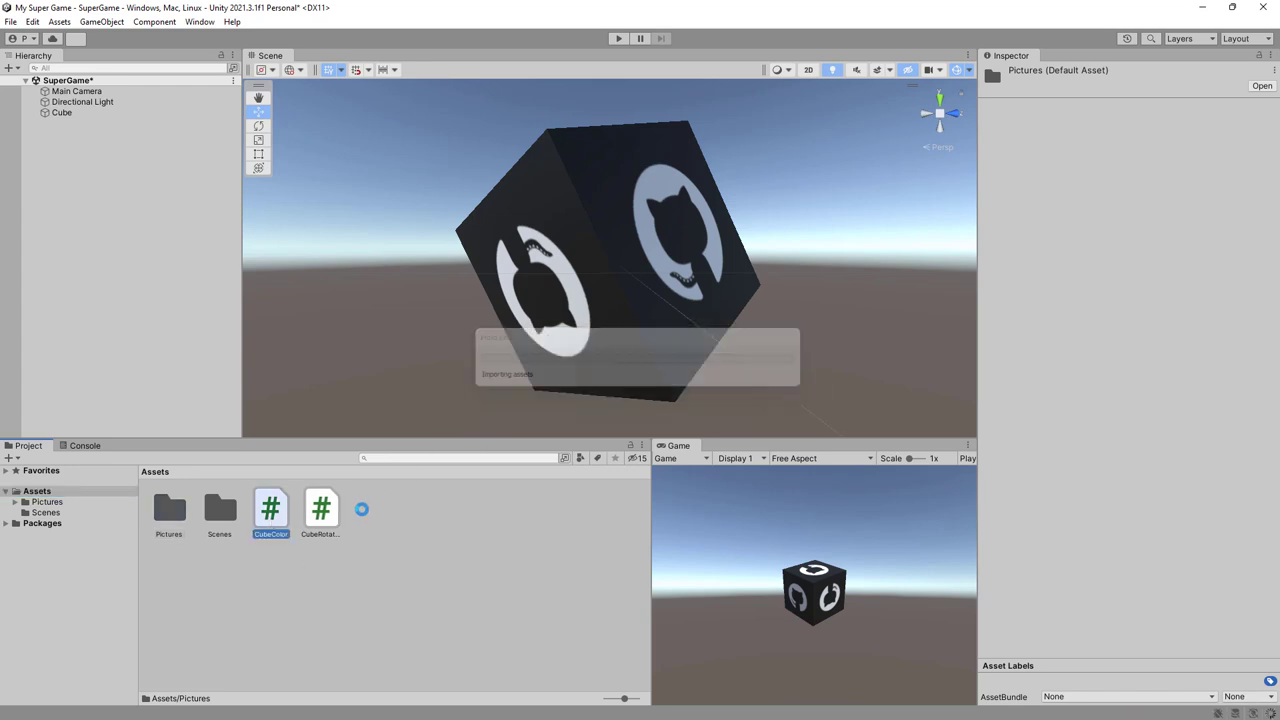
left_click(59, 115)
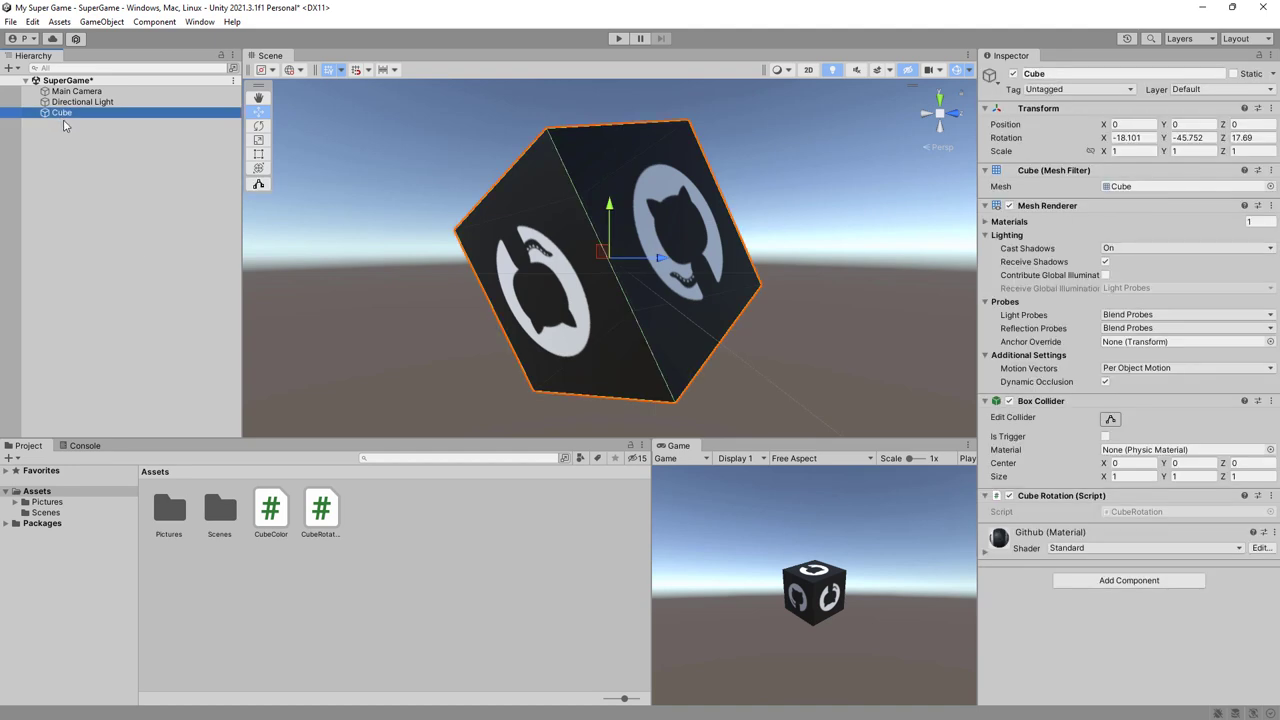
left_click_drag(283, 520, 1015, 645)
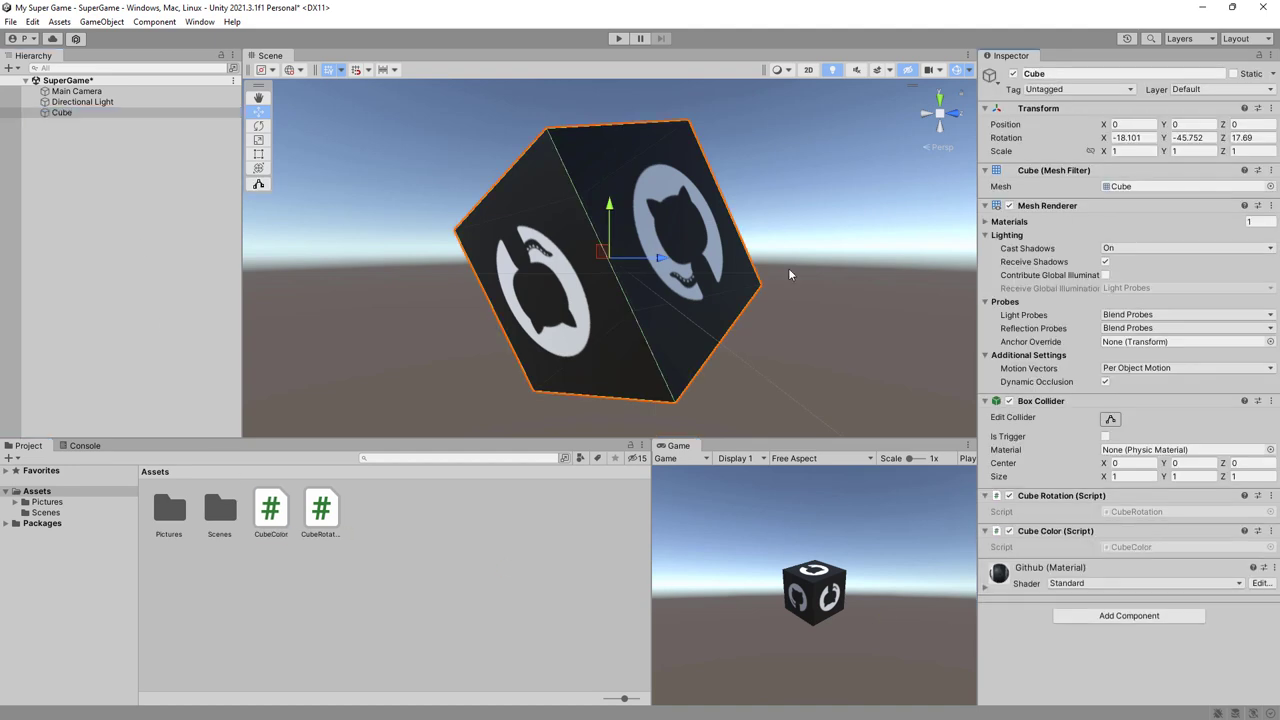
Run the game to test the cube's color script, stop play mode and save the scene
left_click(618, 38)
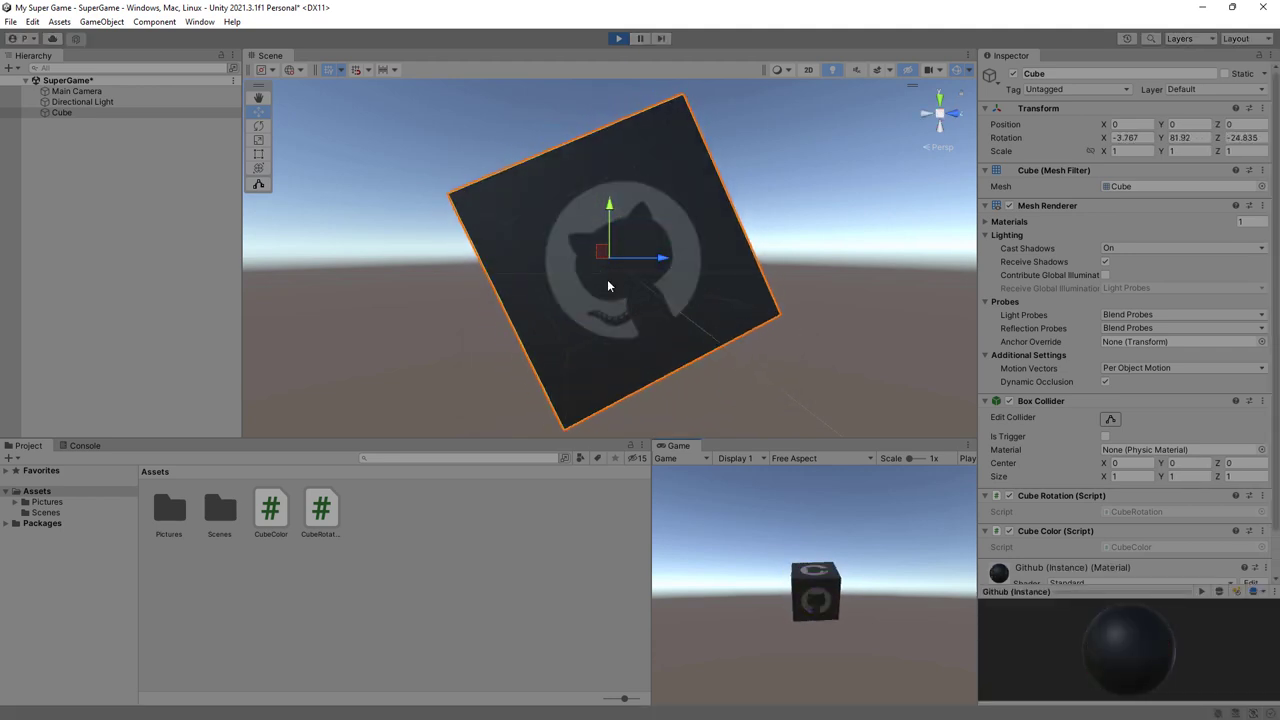
left_click(619, 39)
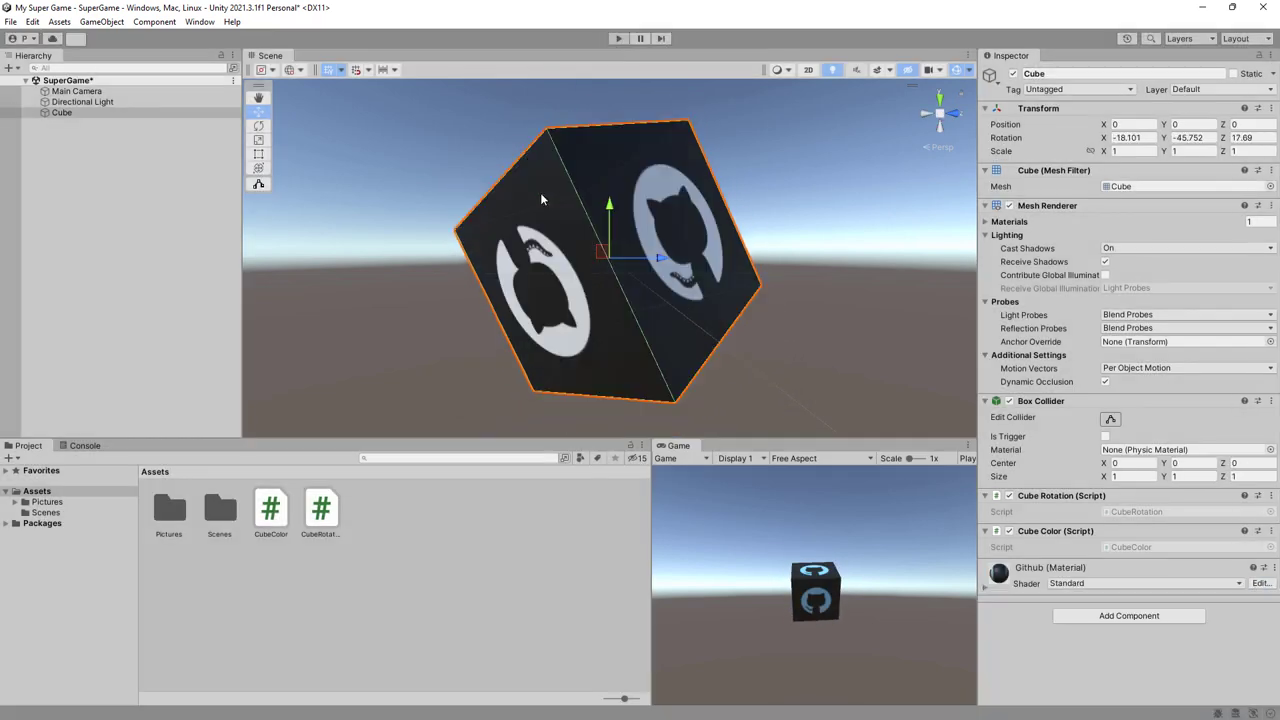
key("ctrl+s")
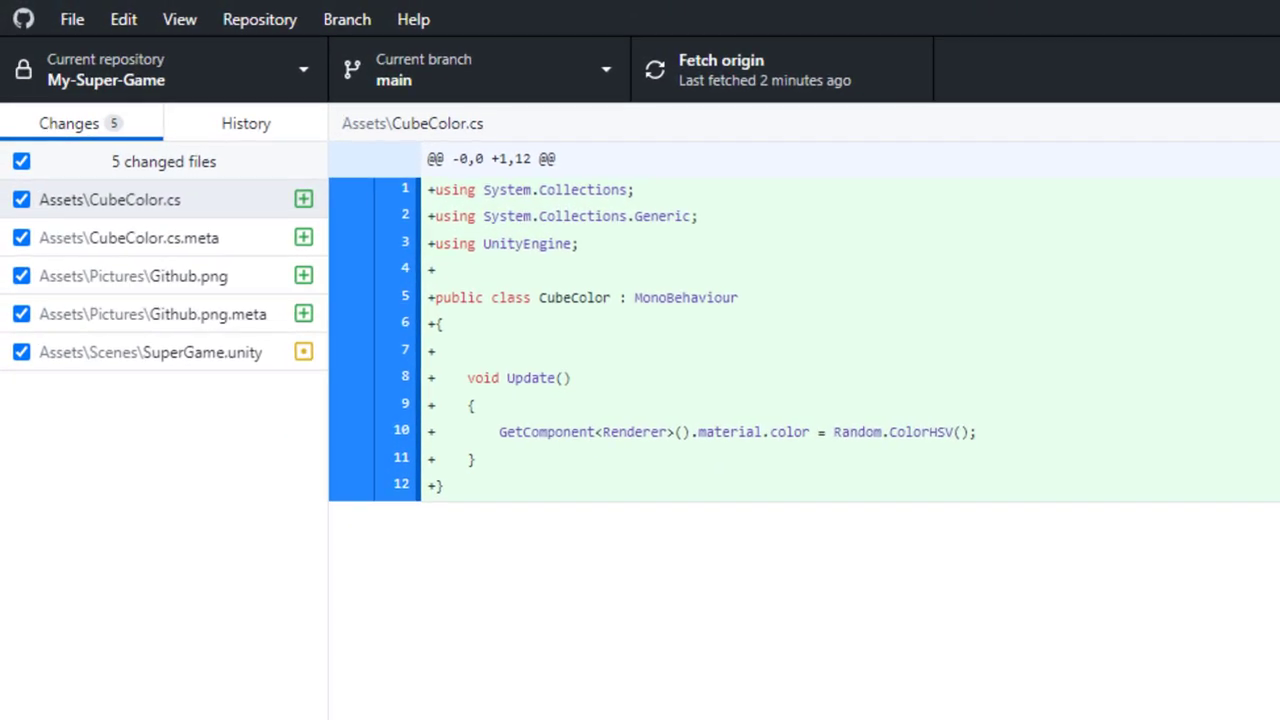
In GitHub Desktop, review the pending changes to CubeColor.cs, Github.png and Github.png.meta
left_click(163, 208)
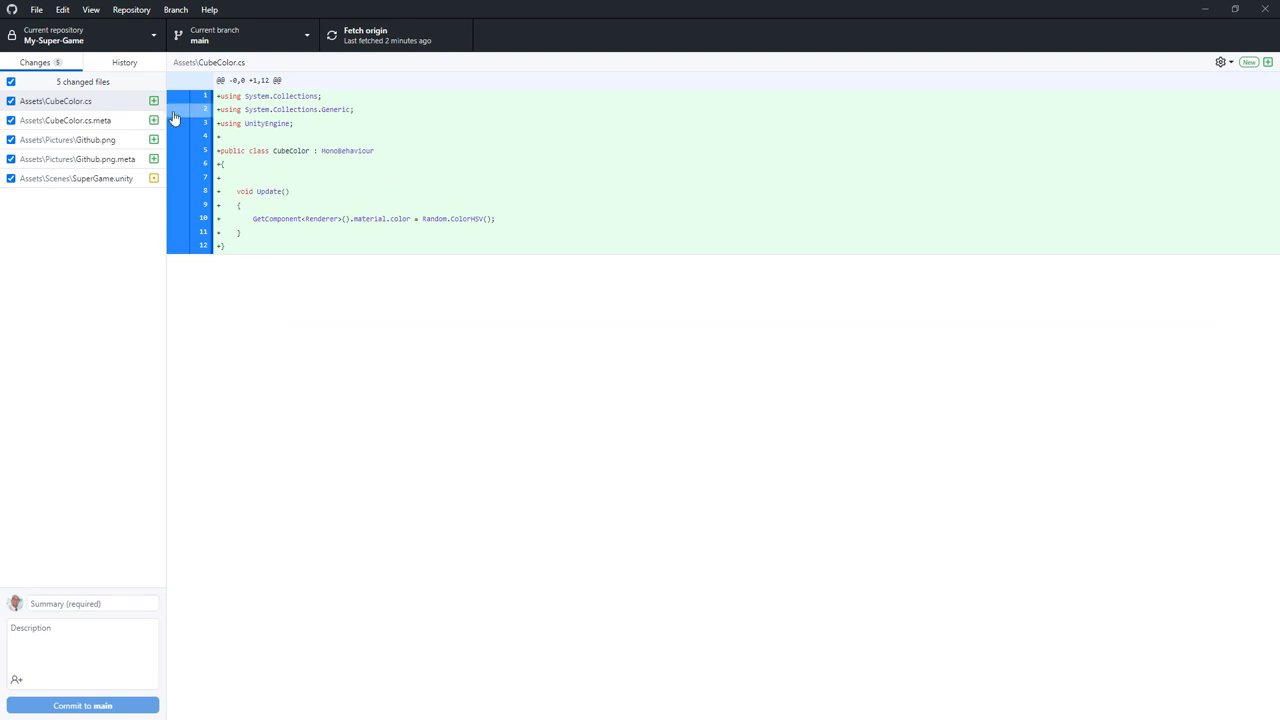
left_click(75, 142)
left_click(85, 160)
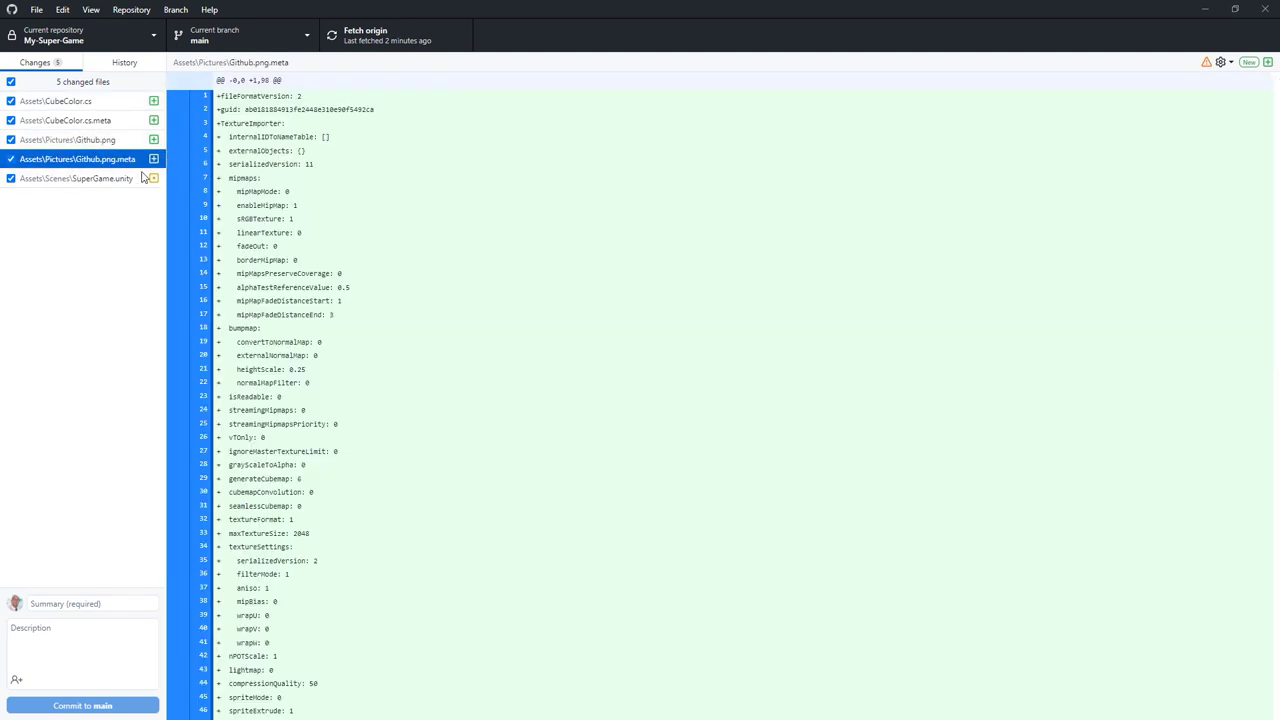
left_click(86, 145)
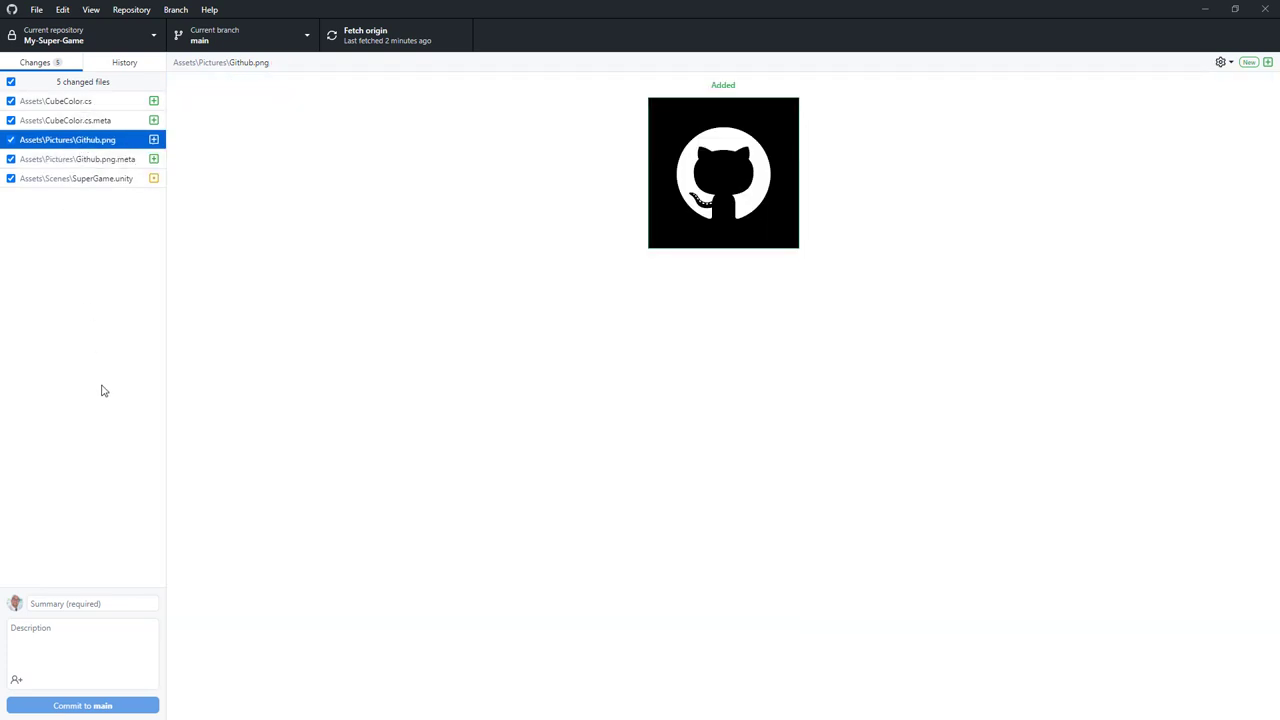
Commit the changes to main with the summary "Ajout du logo github et du script de couleur" and push the commit to origin
left_click(59, 604)
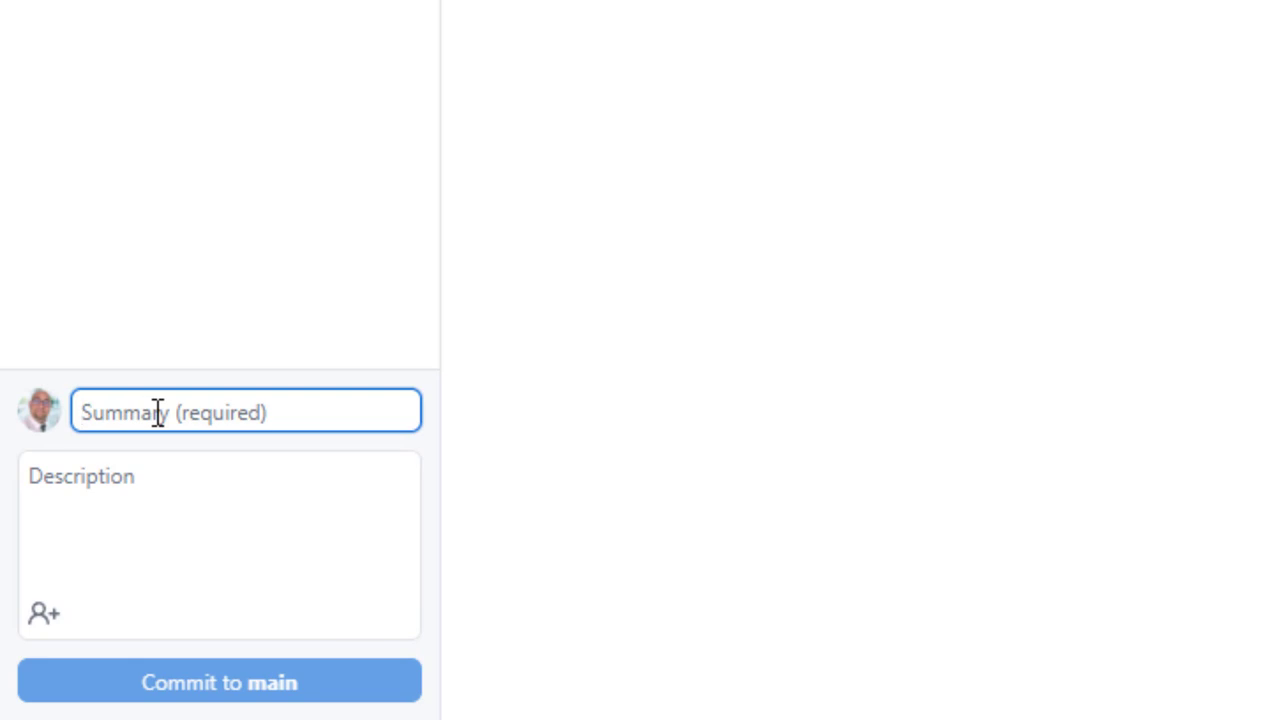
type("Ajou")
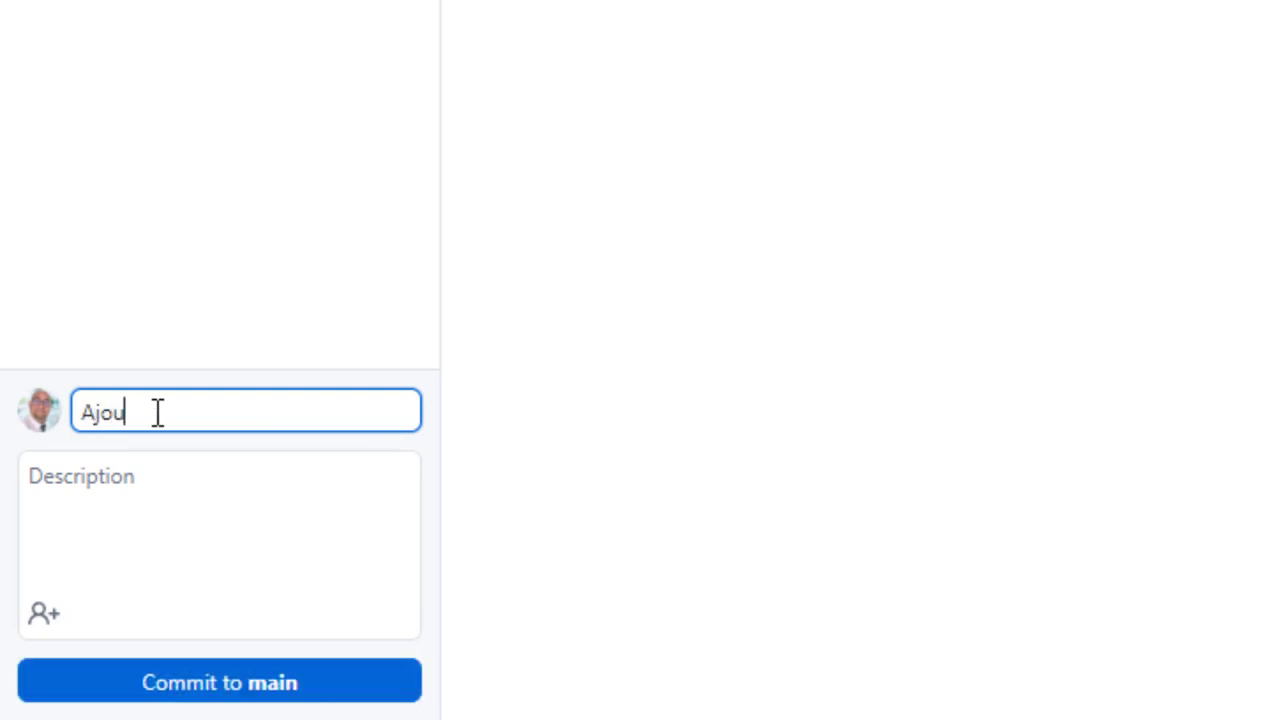
type("t du logo github ety")
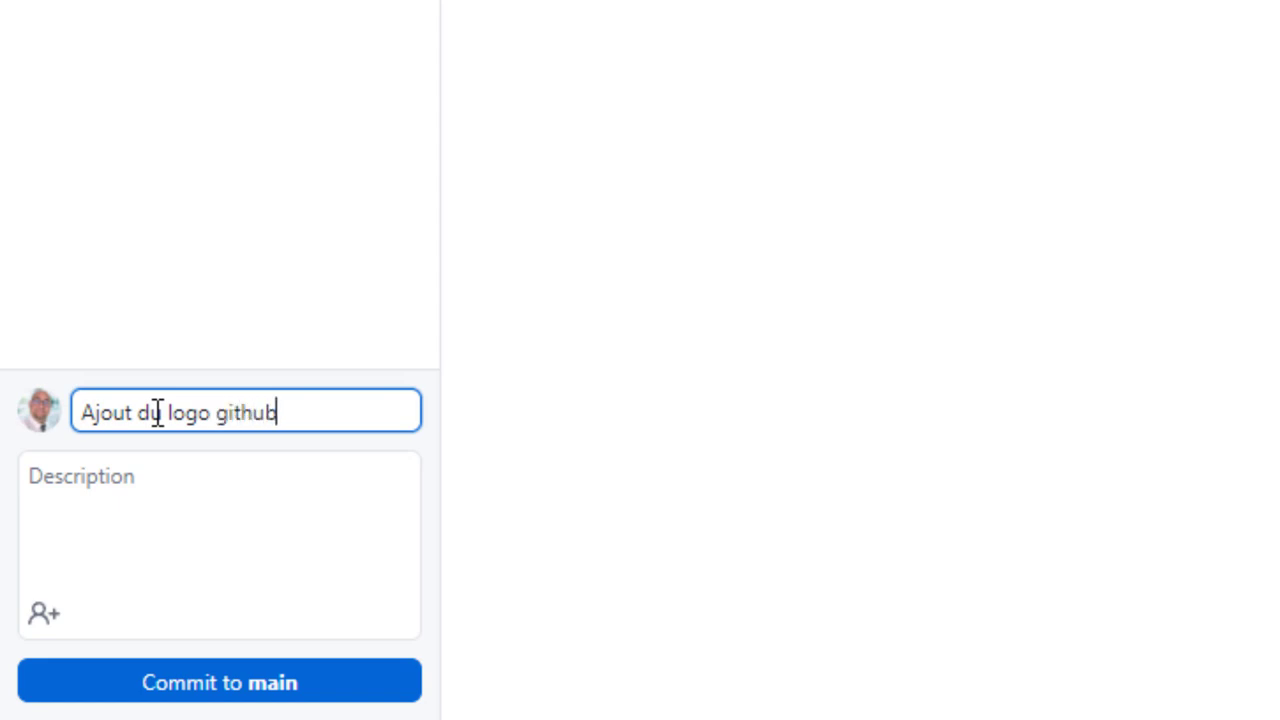
key("BackSpace")
key("BackSpace")
type("du")
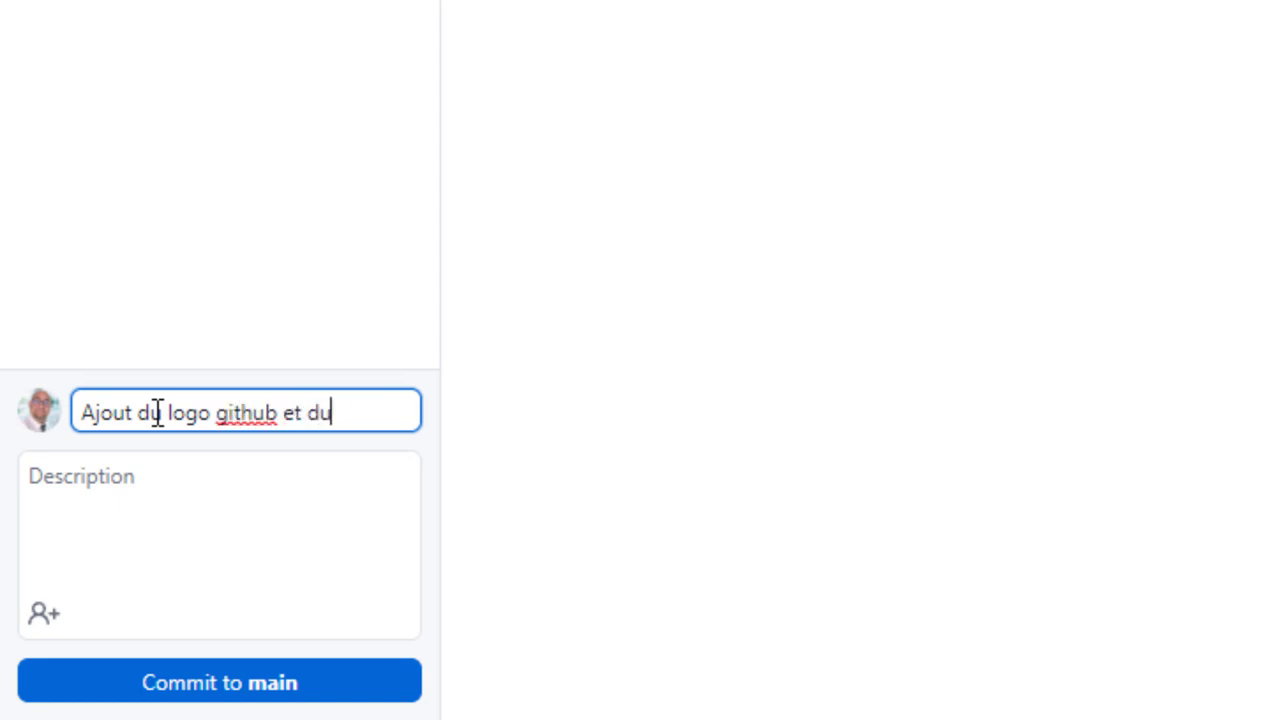
type(" script d")
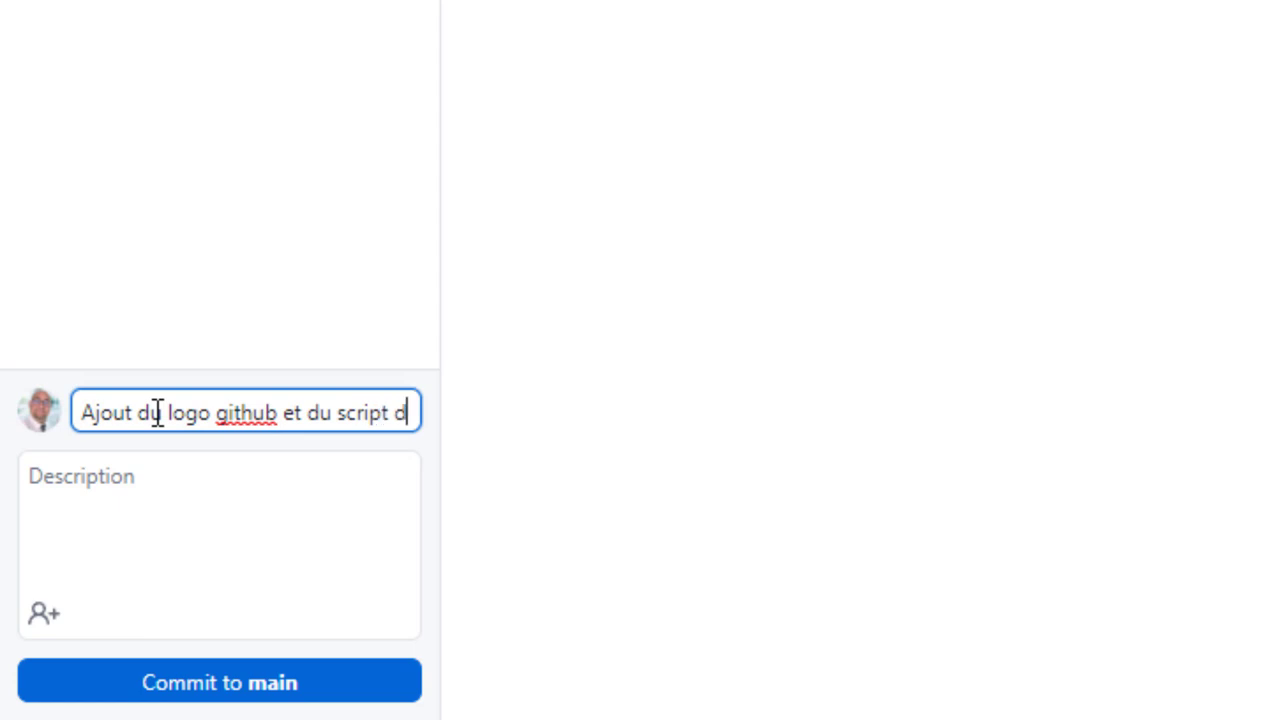
type("e couleur")
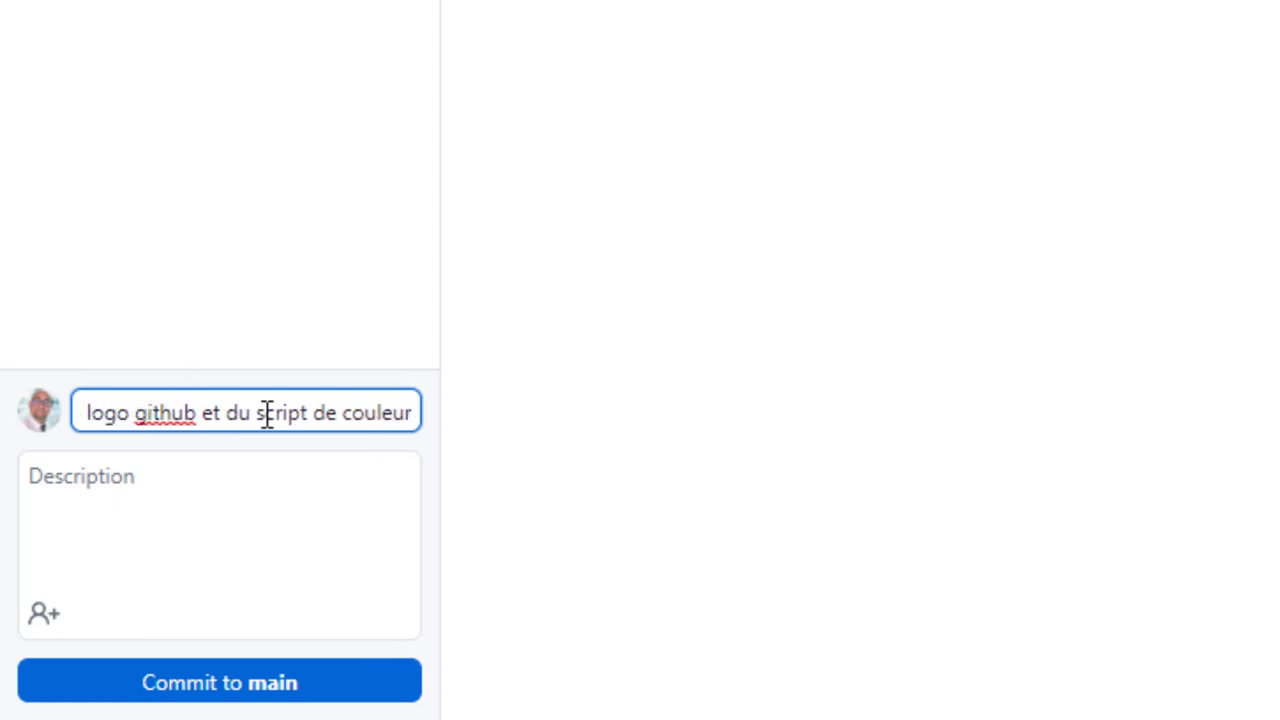
left_click(166, 486)
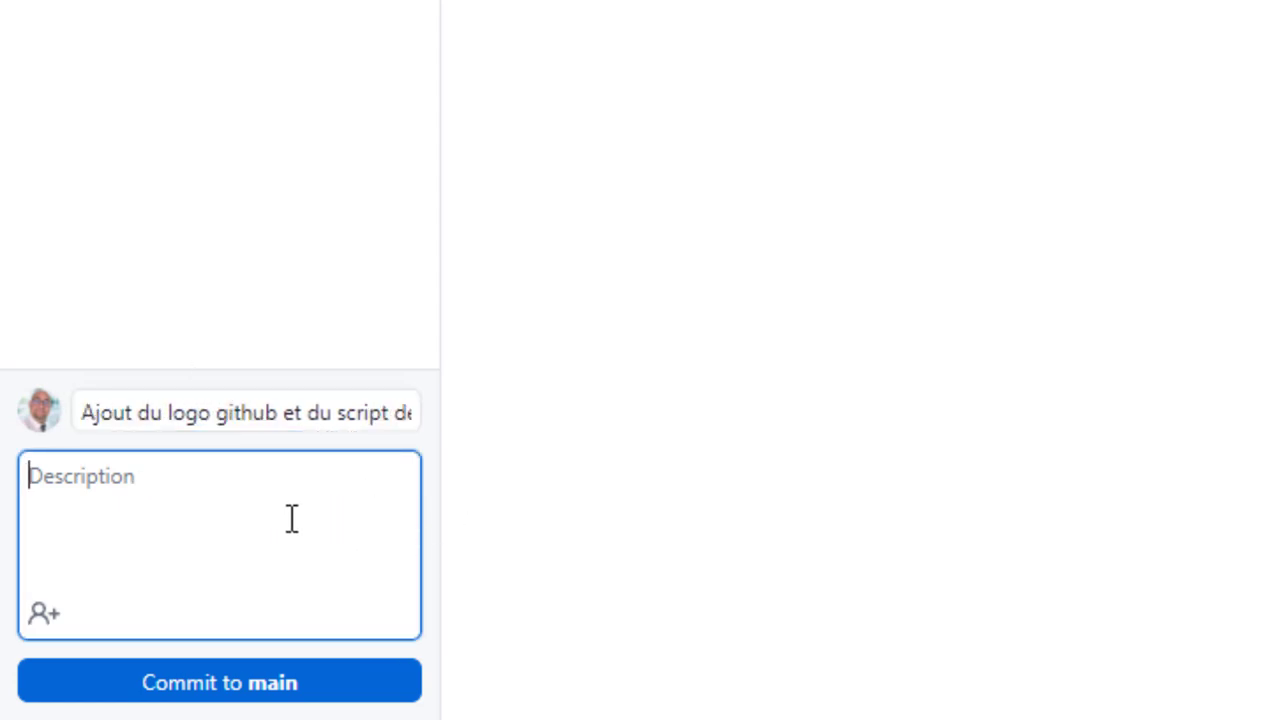
left_click(214, 684)
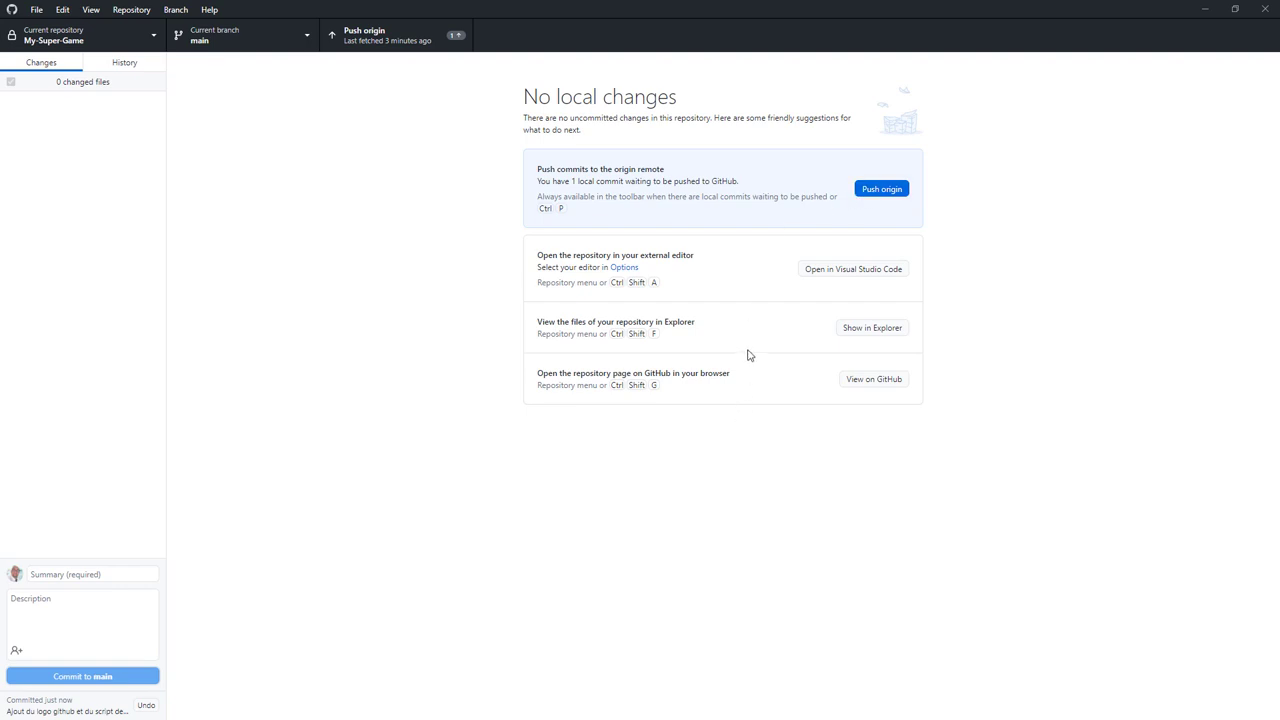
left_click(881, 190)
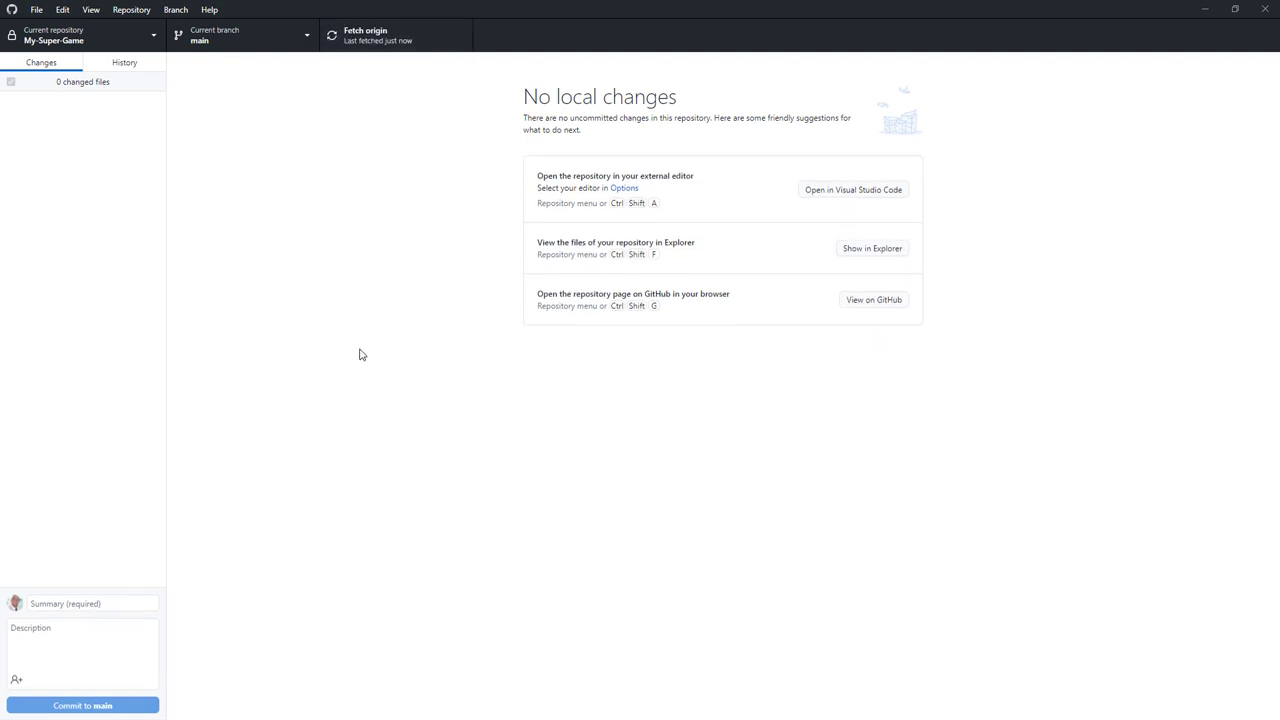
Open the repository's GitHub page in the browser and examine the updated files in the Assets and Pictures folders
left_click(873, 300)
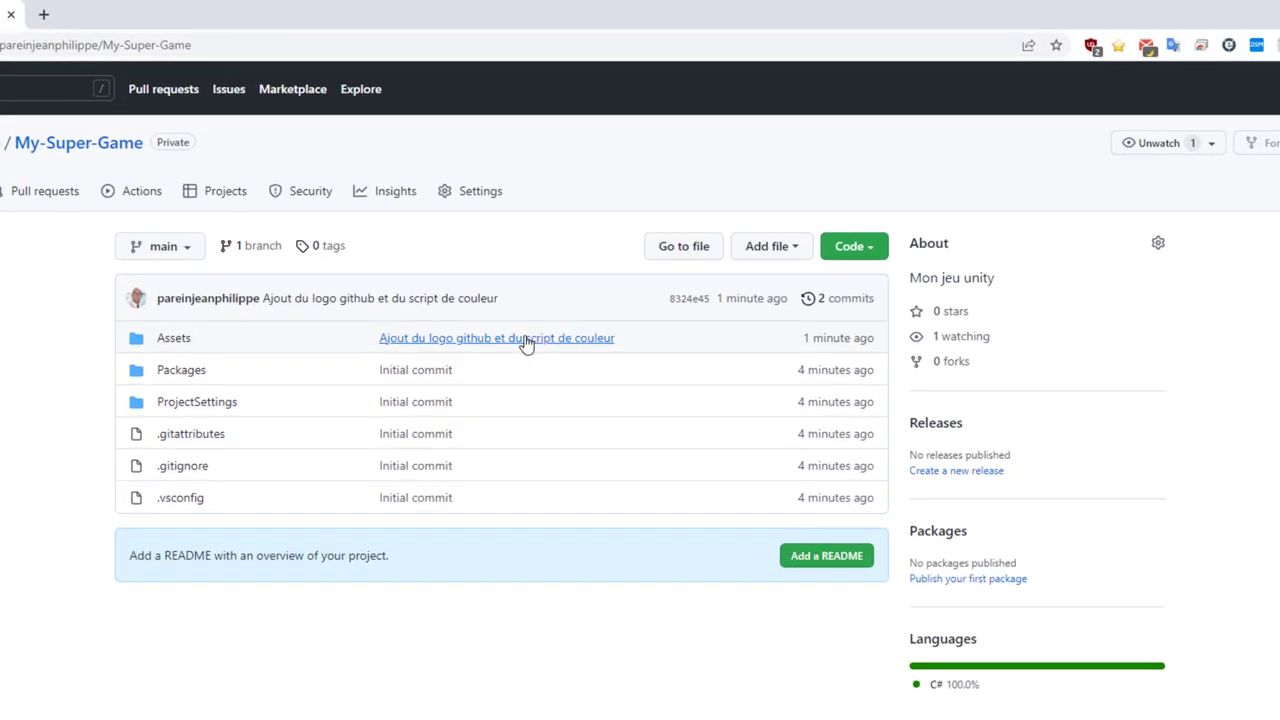
left_click(172, 340)
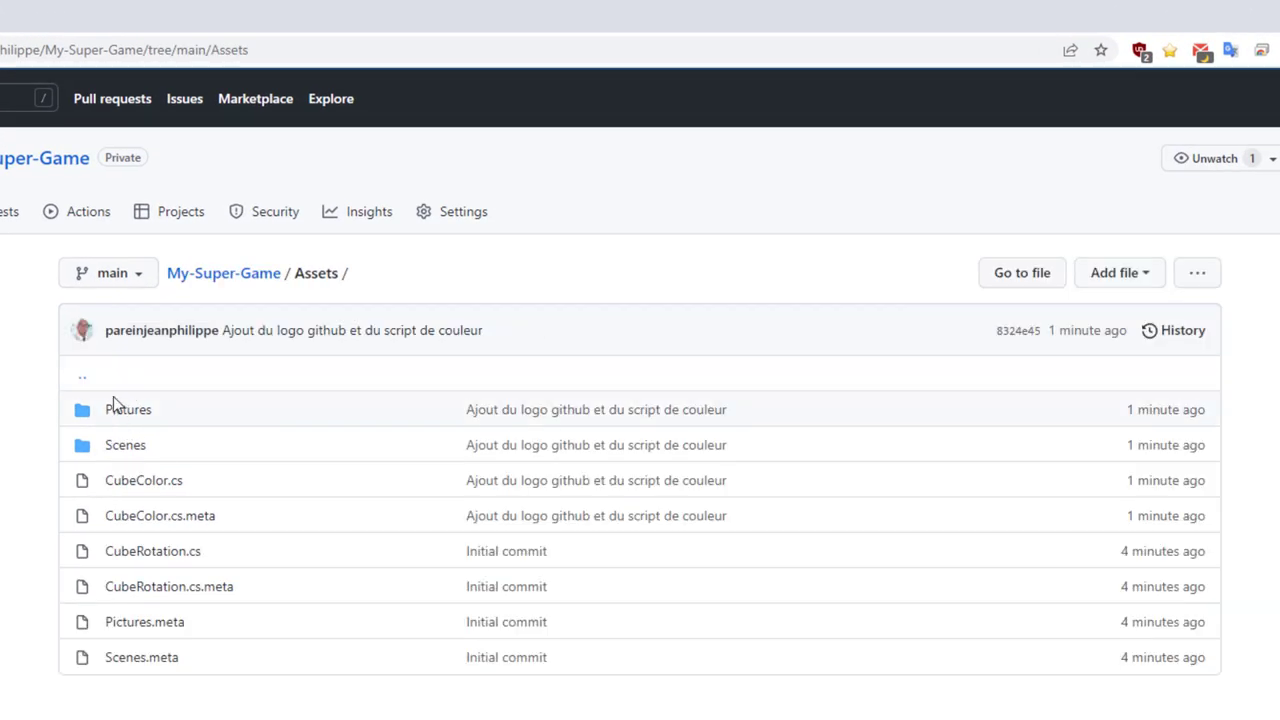
left_click(130, 411)
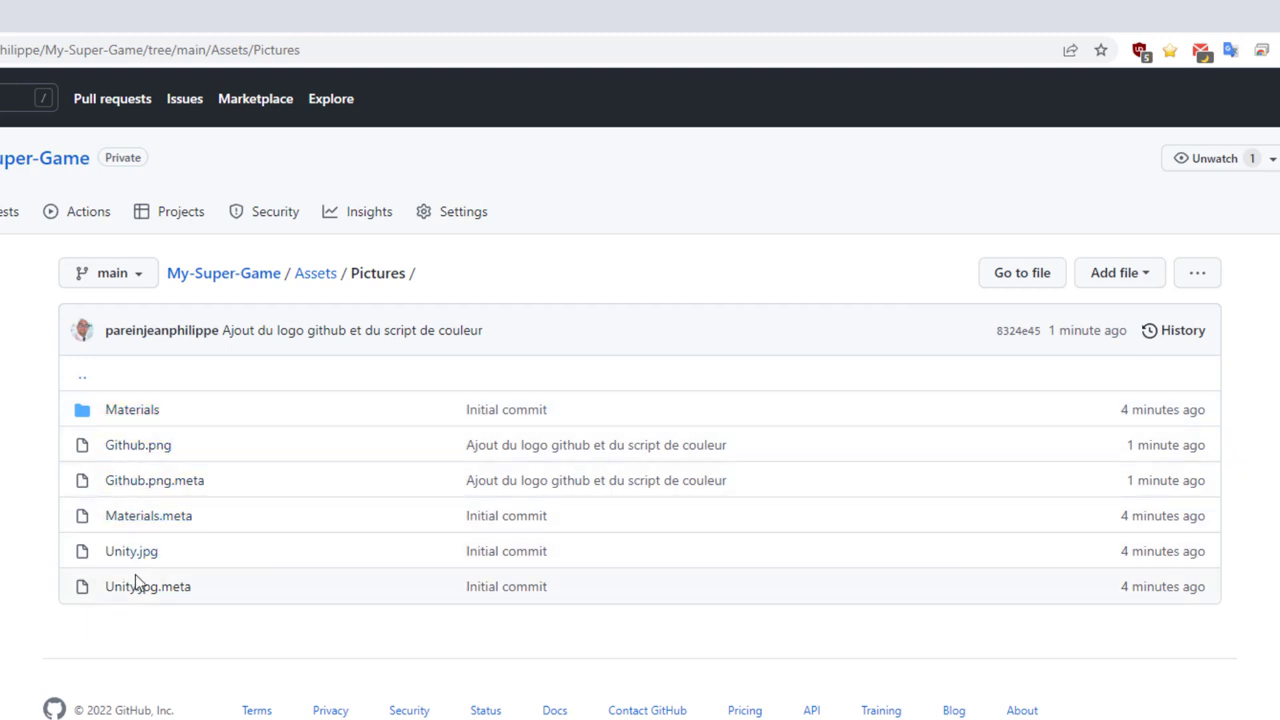
left_click(119, 381)
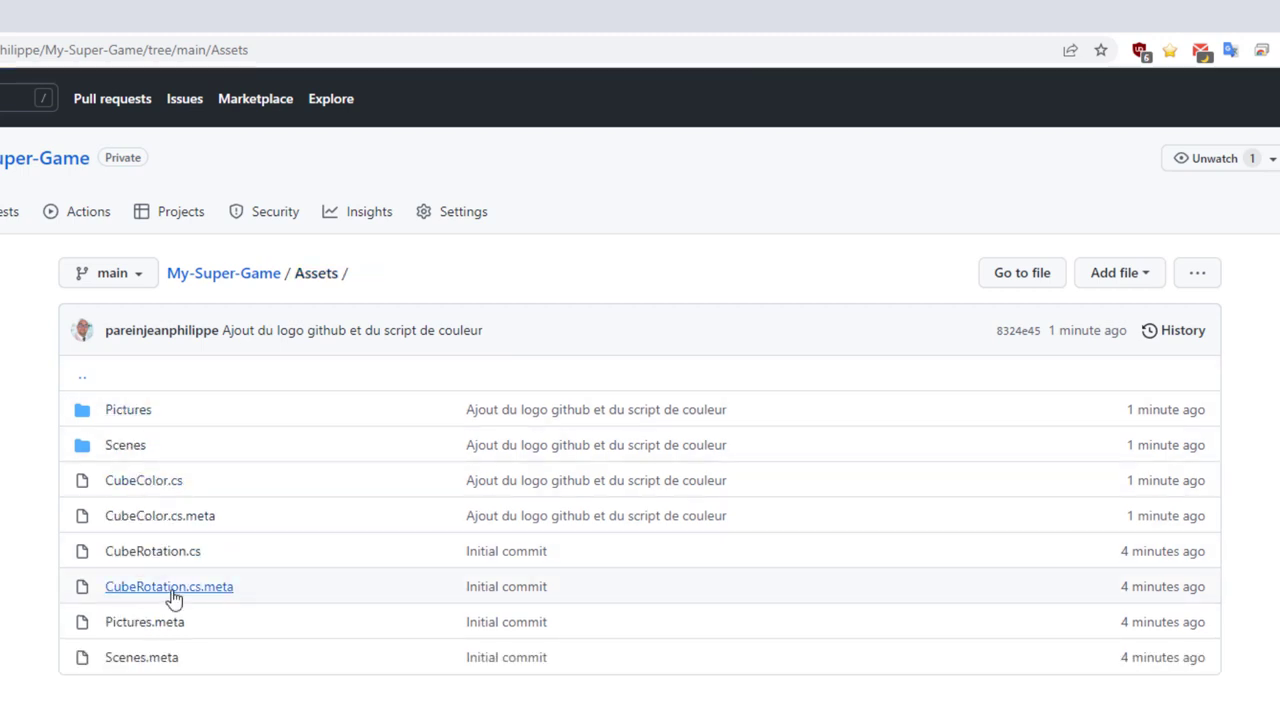
left_click(128, 410)
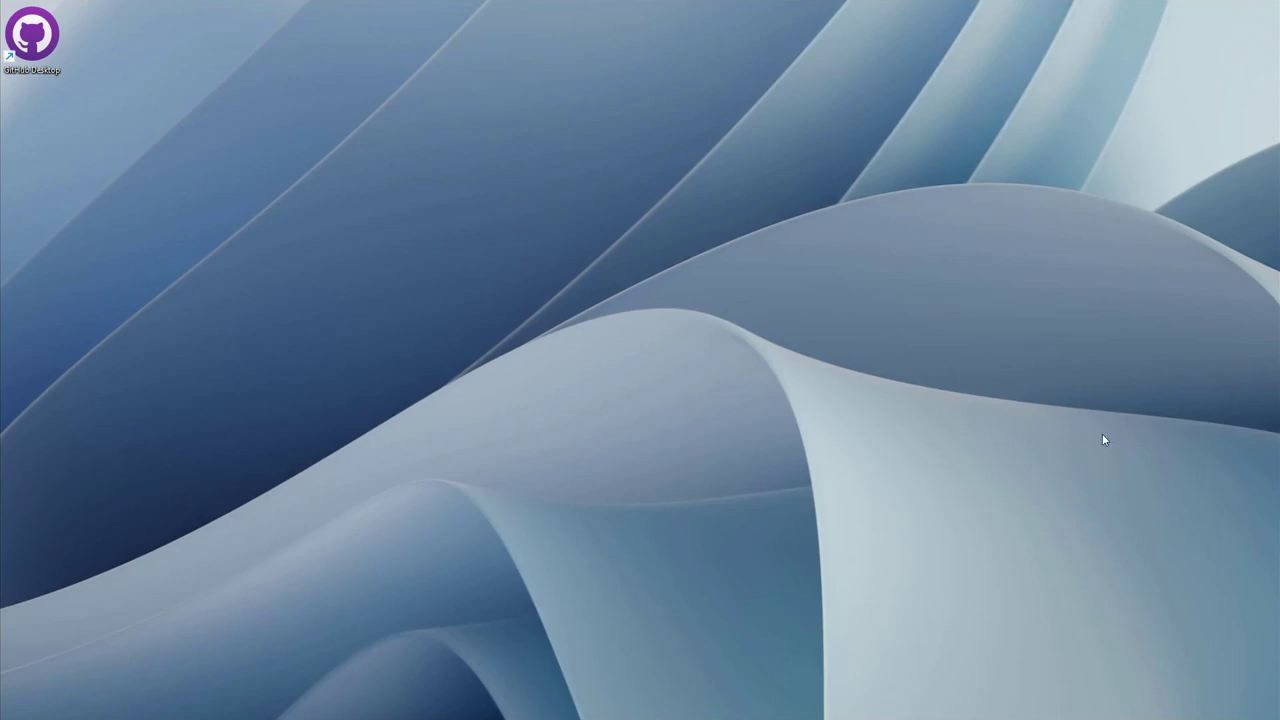
Launch GitHub Desktop, clone the My-Super-Game repository from GitHub.com to the Desktop, and open the cloned folder
double_click(32, 38)
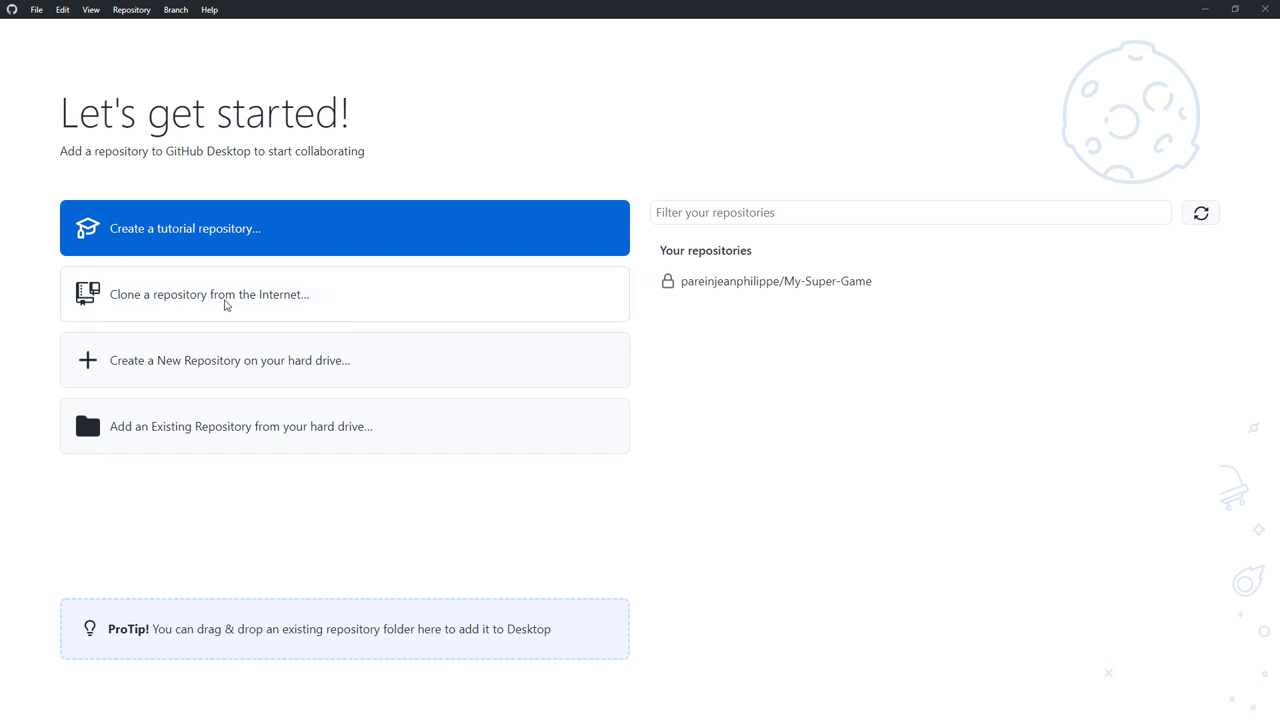
left_click(228, 301)
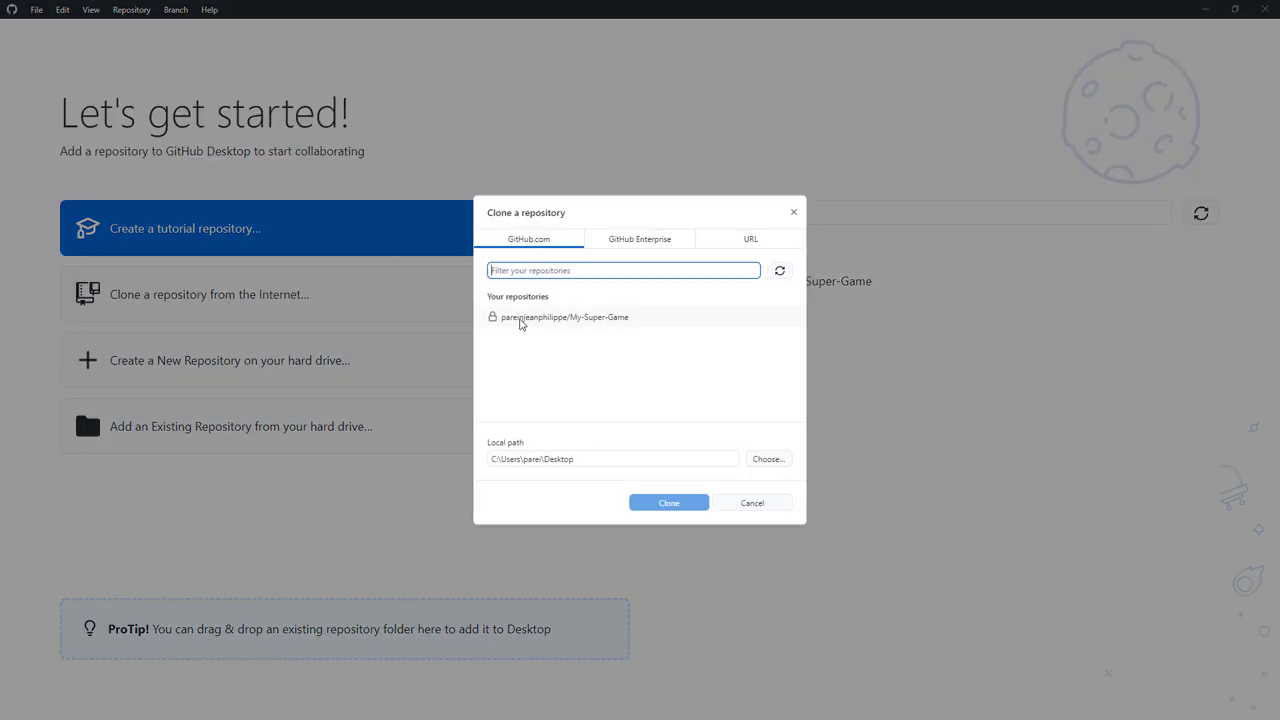
left_click(520, 320)
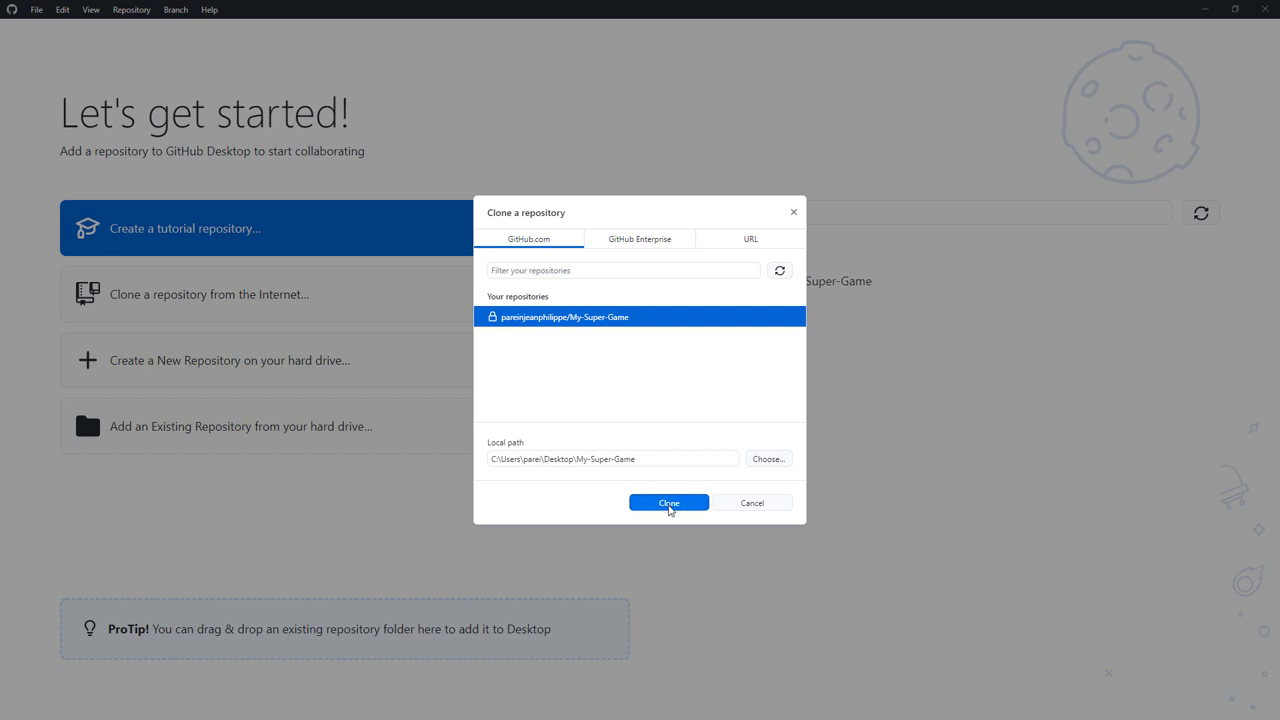
left_click(667, 505)
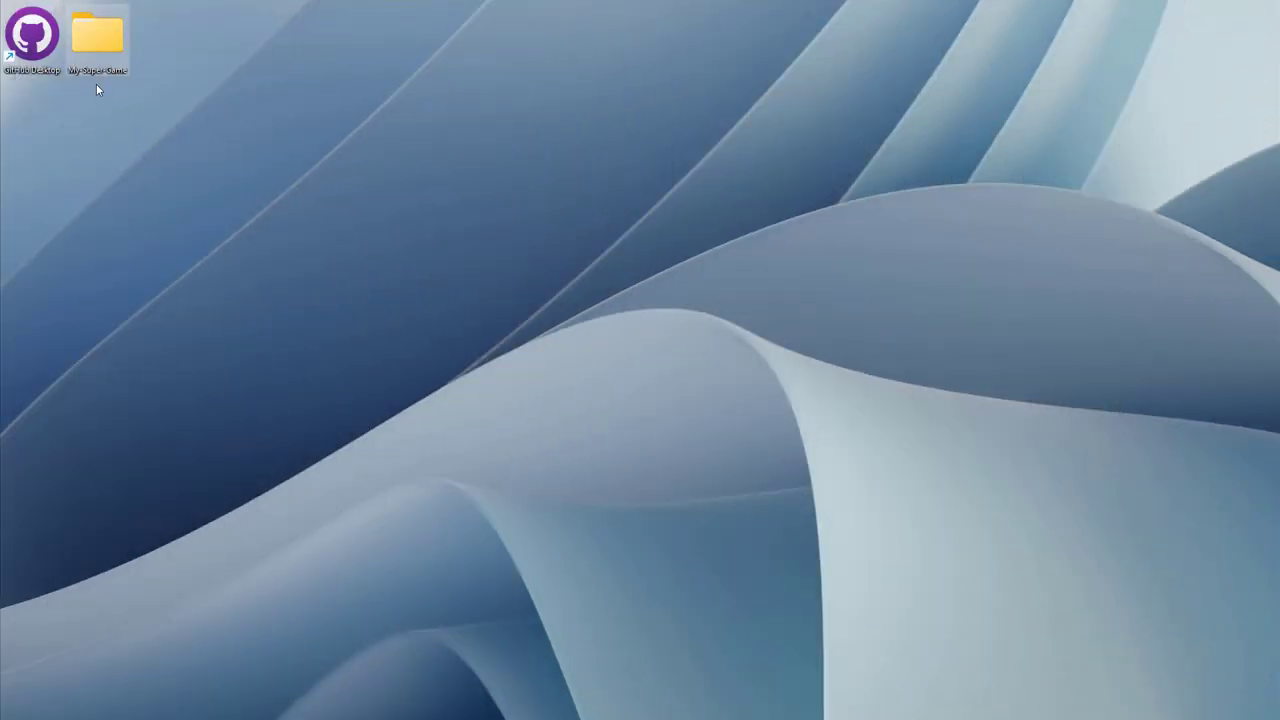
double_click(100, 42)
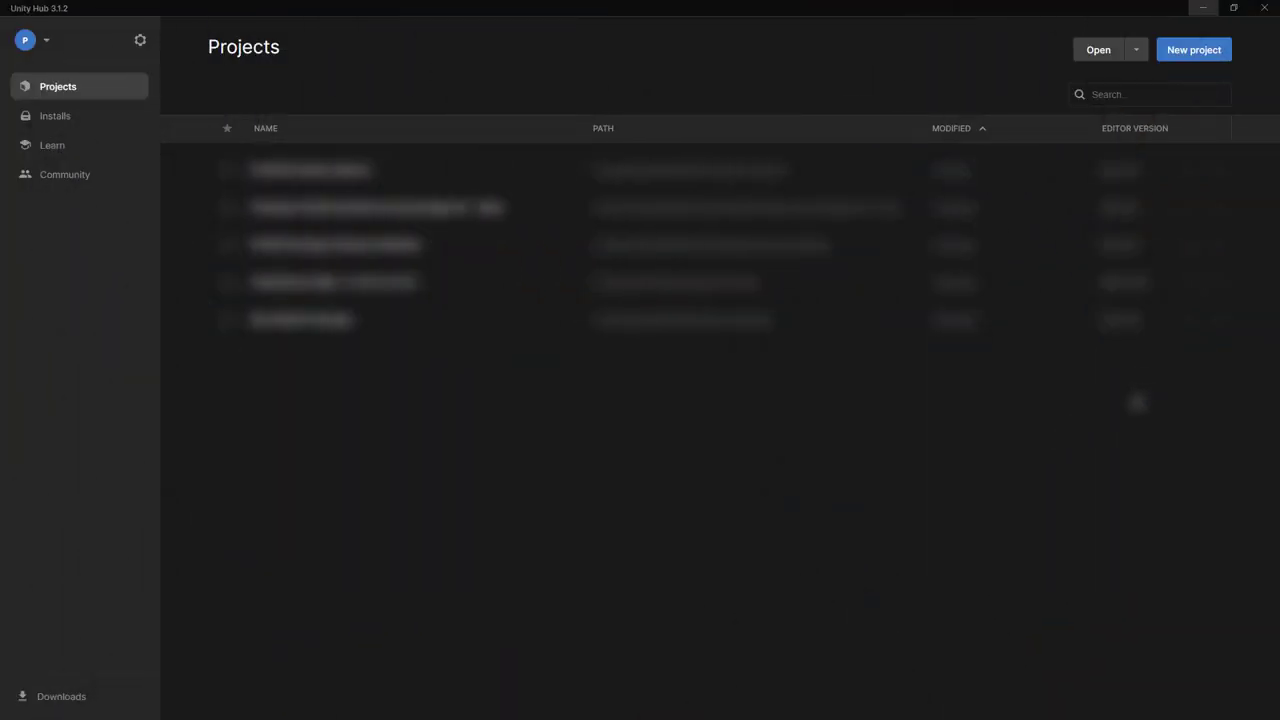
In Unity Hub, add the cloned My-Super-Game folder from the Desktop as a project
left_click(1099, 50)
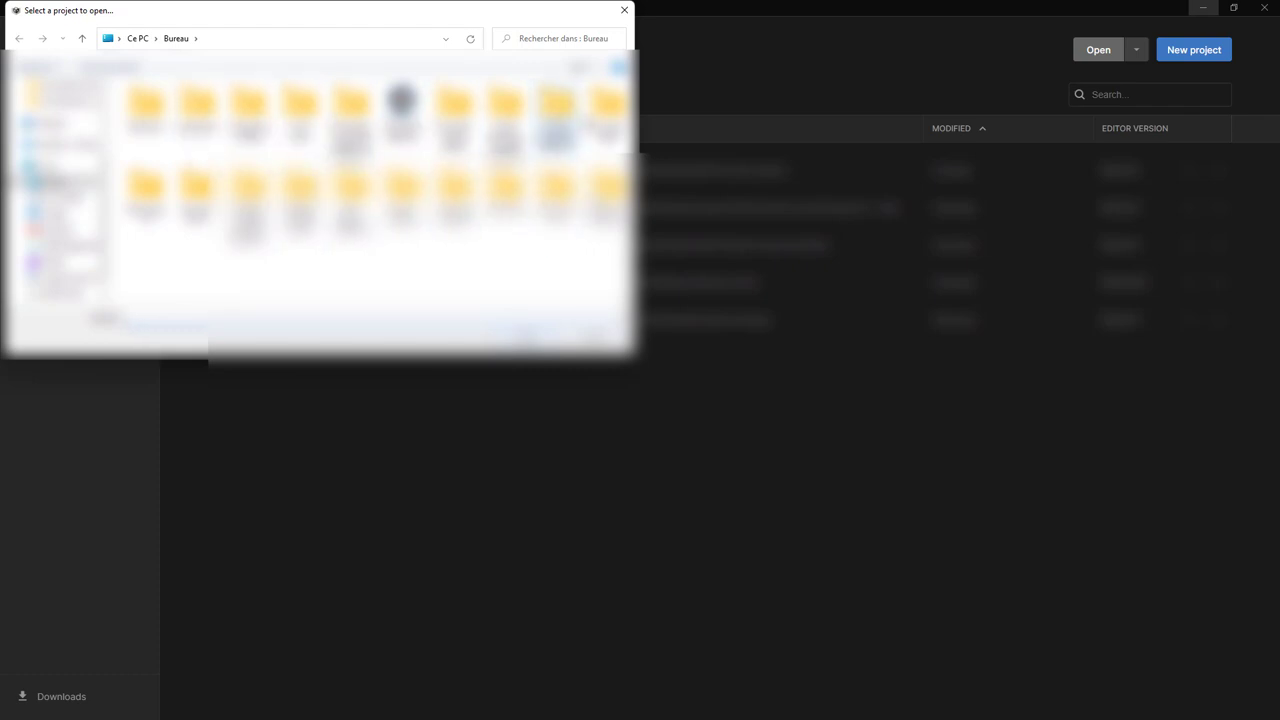
left_click(607, 112)
double_click(607, 115)
left_click(535, 334)
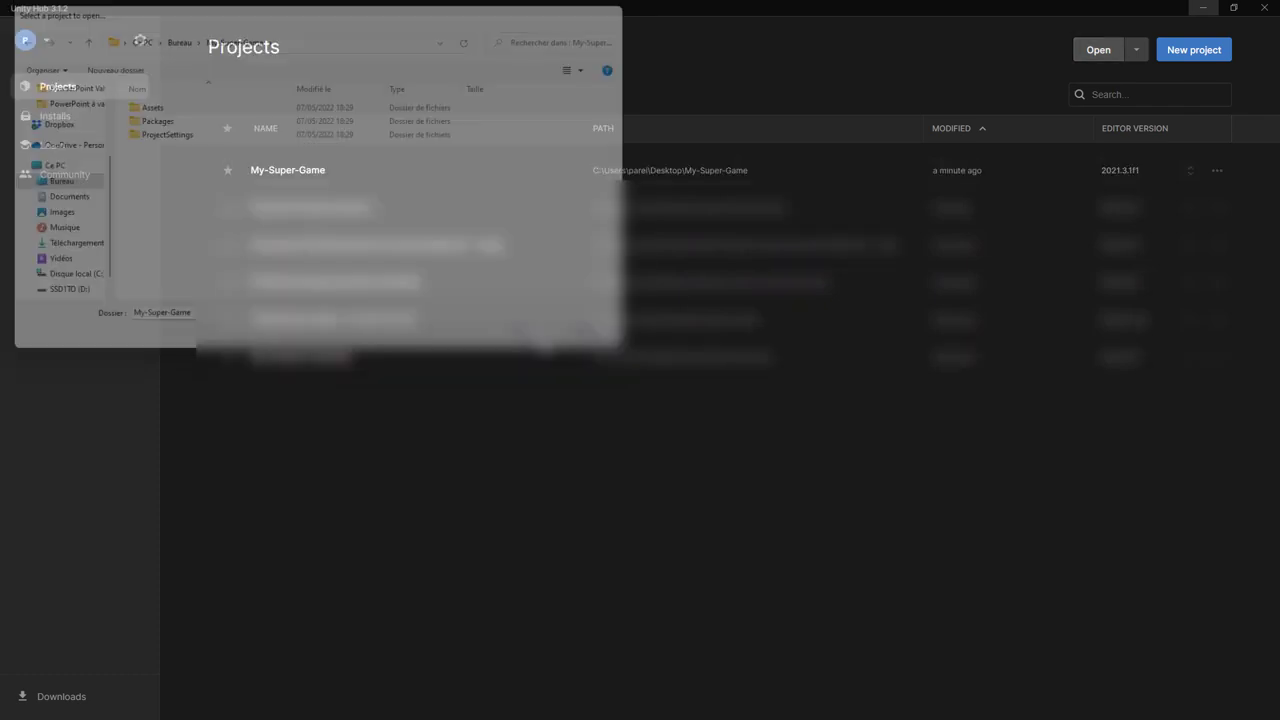